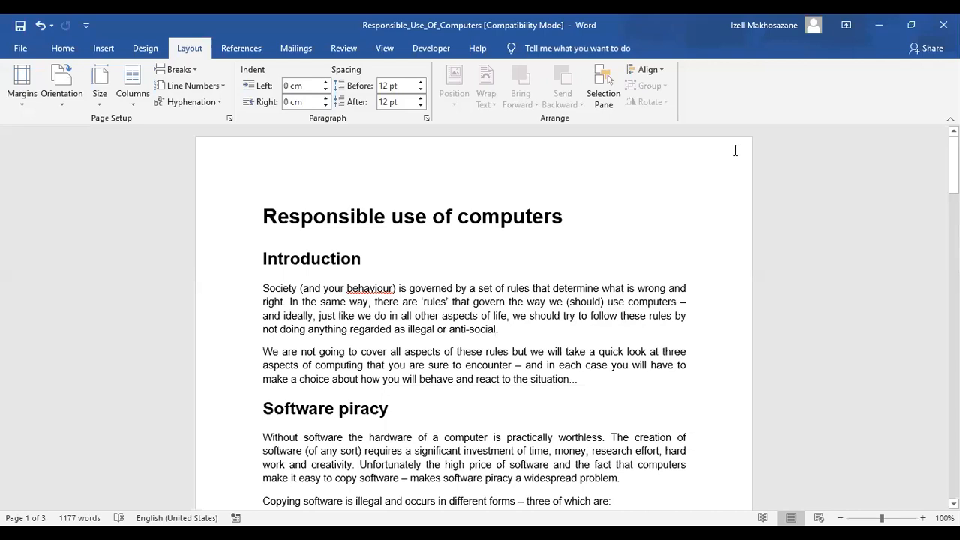
Step: Insert a Date field in the page header using the format dd MMM yyyy hh:mm:ss am/pm
click(632, 157)
double_click(386, 167)
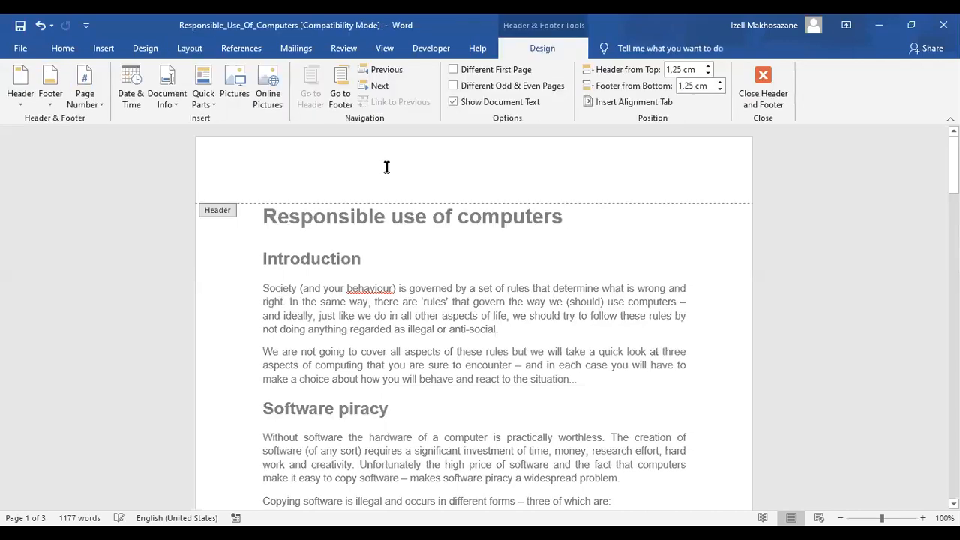
click(209, 95)
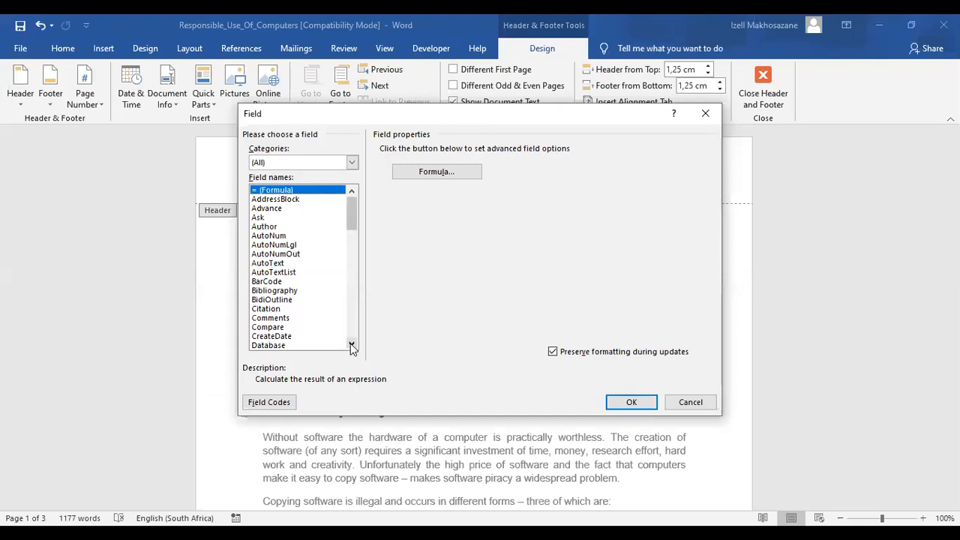
scroll(315, 333, down, 1)
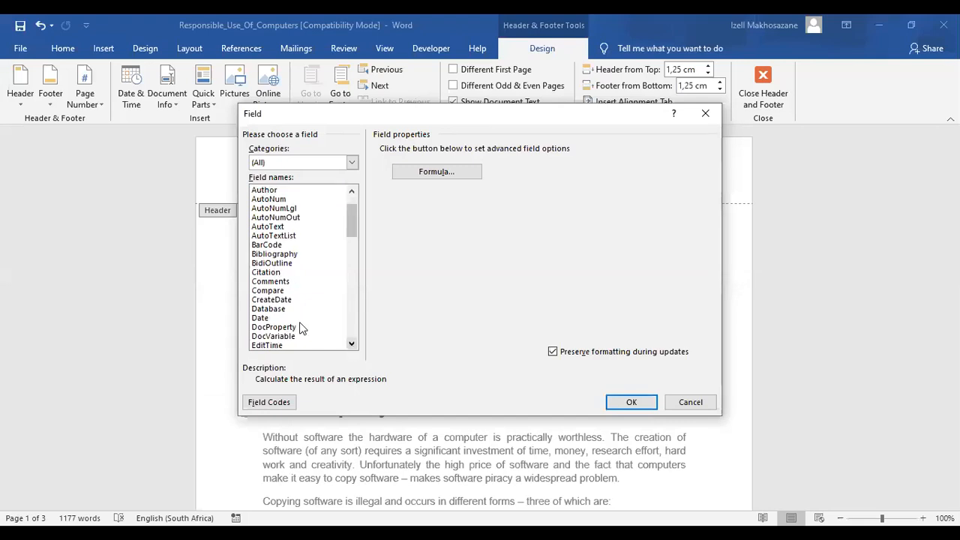
click(279, 318)
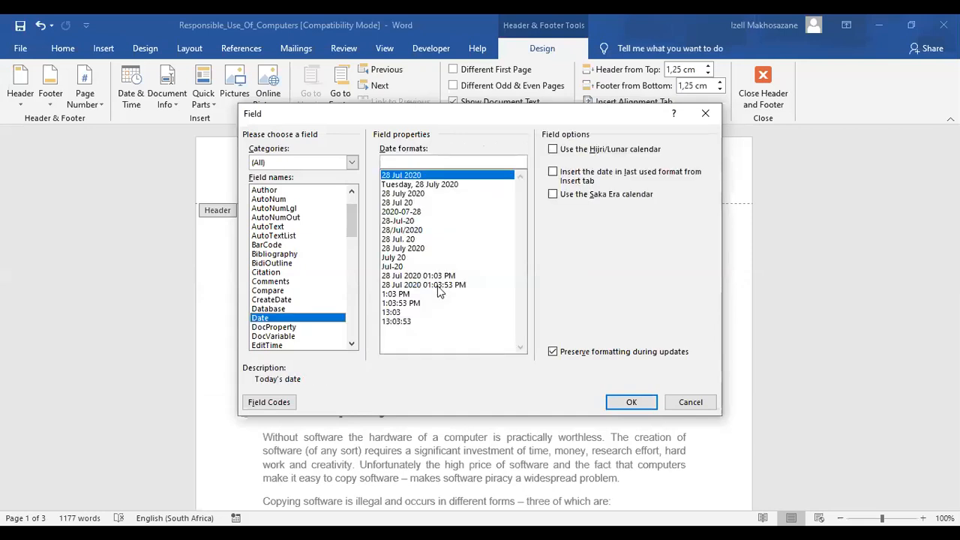
click(439, 286)
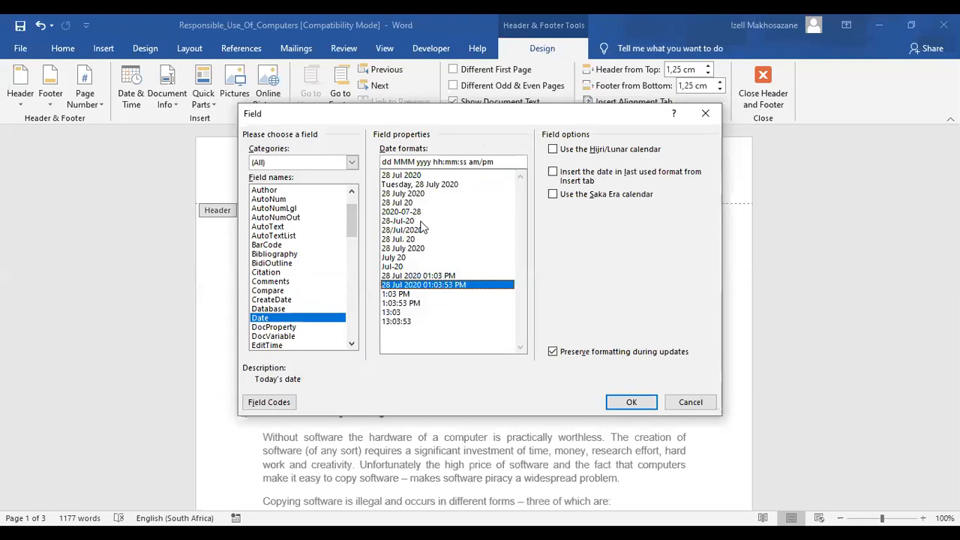
key(Return)
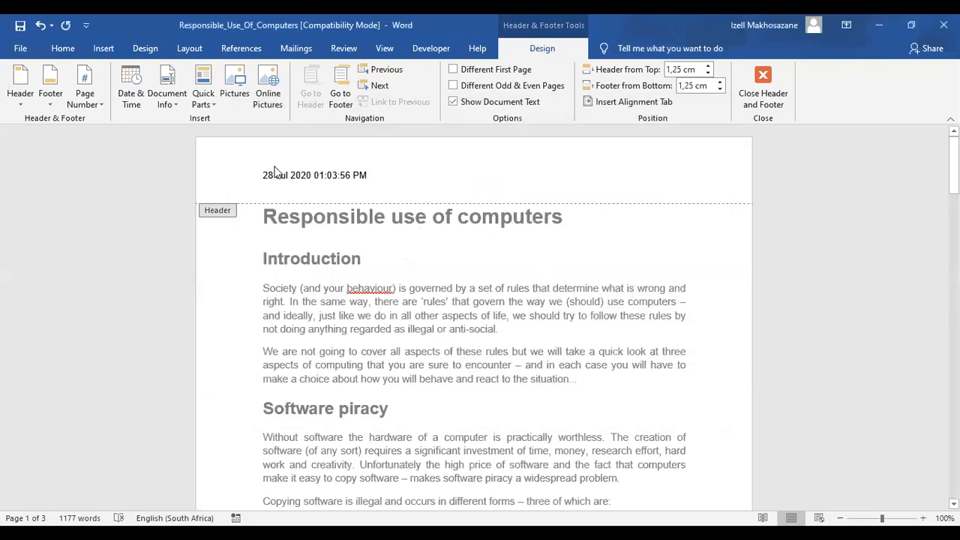
key(Escape)
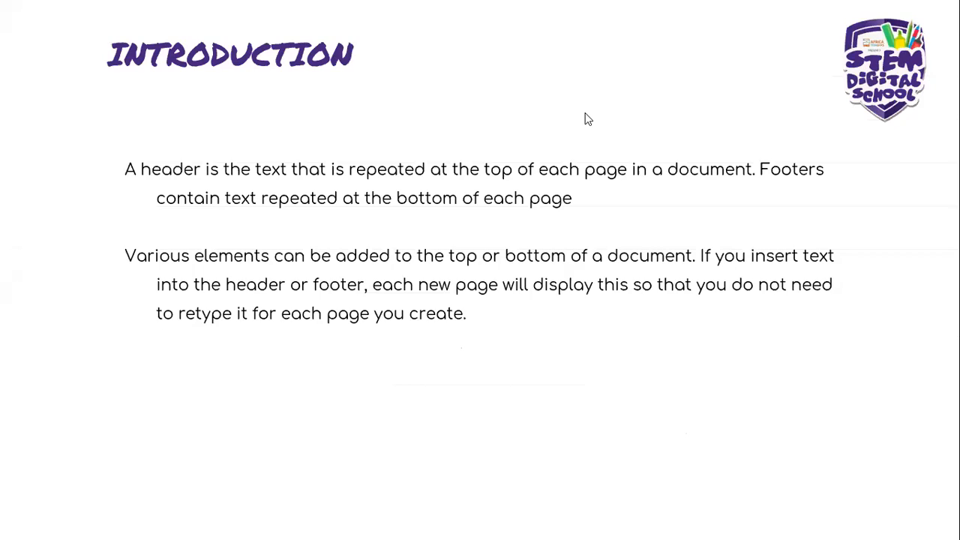
Step: Switch back to Word and check the date header on the document's pages
key(alt+Tab)
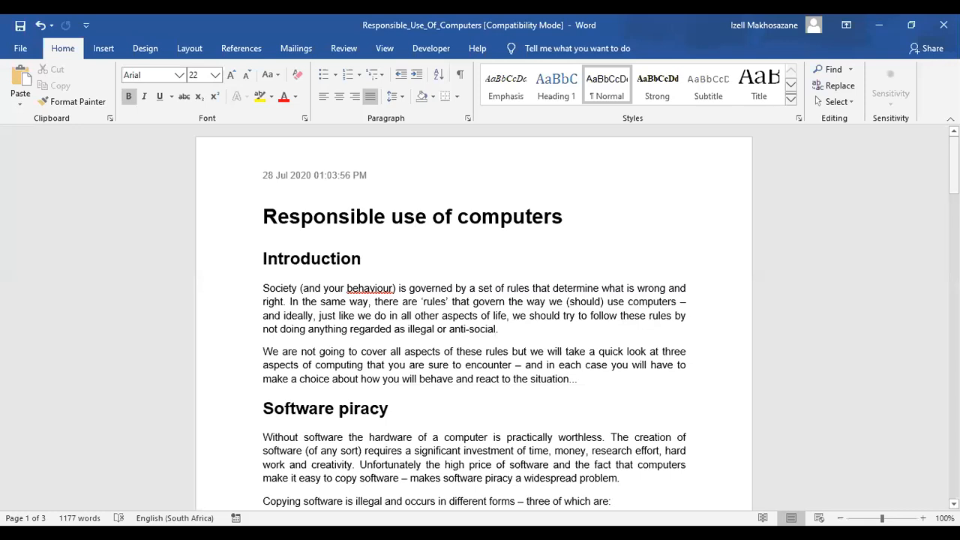
scroll(474, 315, down, 10)
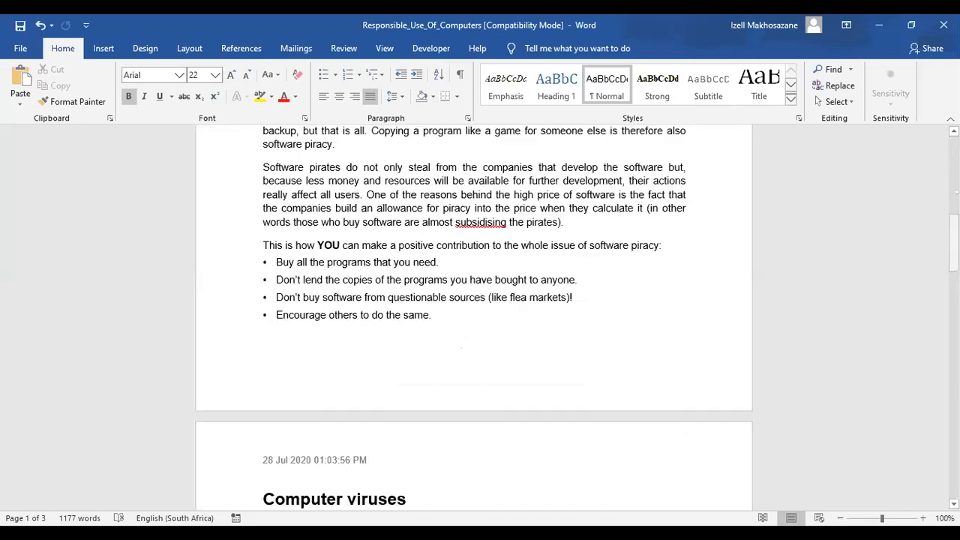
scroll(357, 333, down, 3)
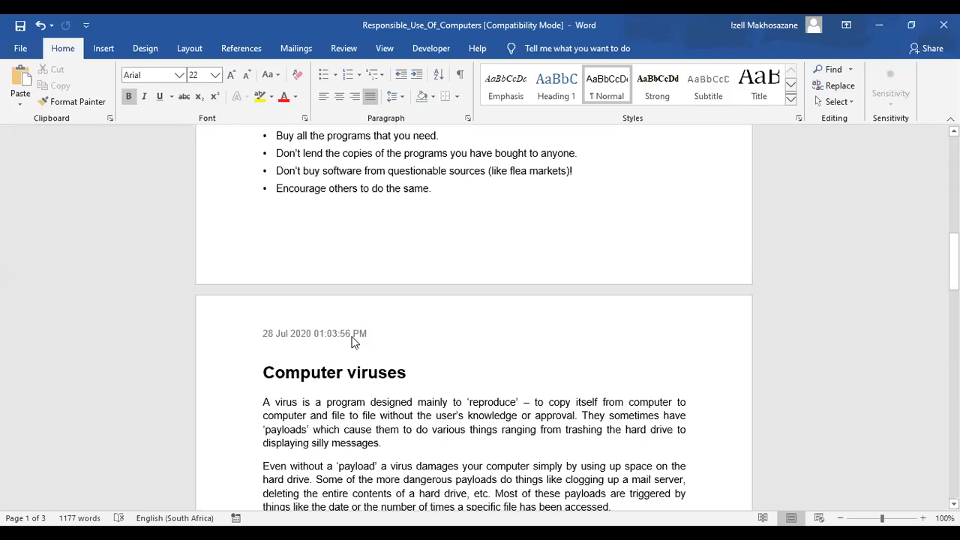
scroll(336, 459, down, 15)
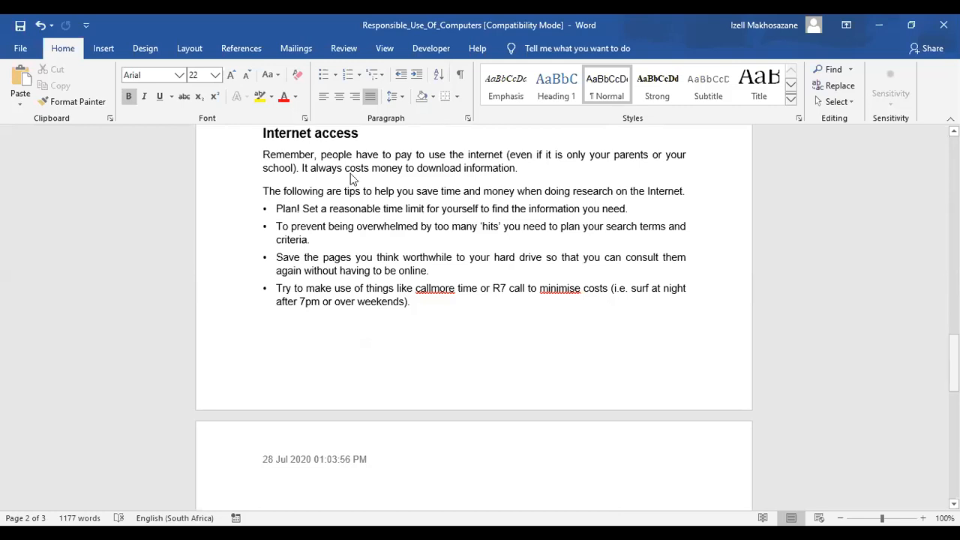
scroll(383, 192, up, 15)
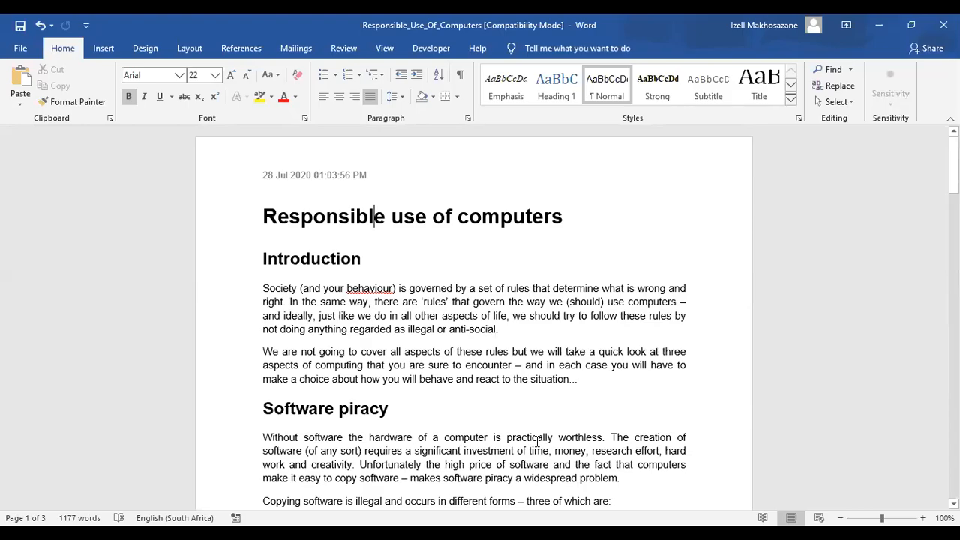
Step: Insert a plain, left-aligned page number in the footer at the bottom of the page, and leave footer editing
key(alt+Tab)
scroll(308, 381, down, 10)
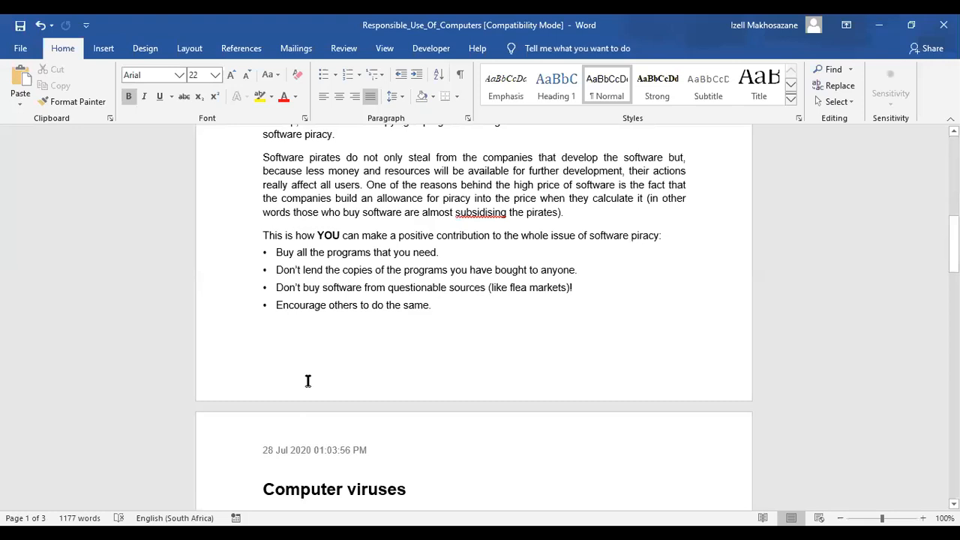
double_click(244, 336)
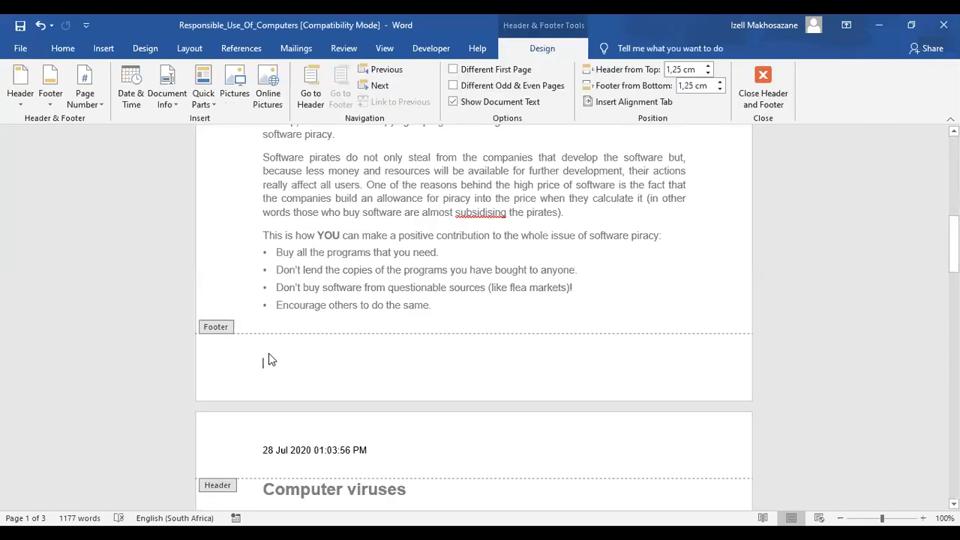
click(202, 98)
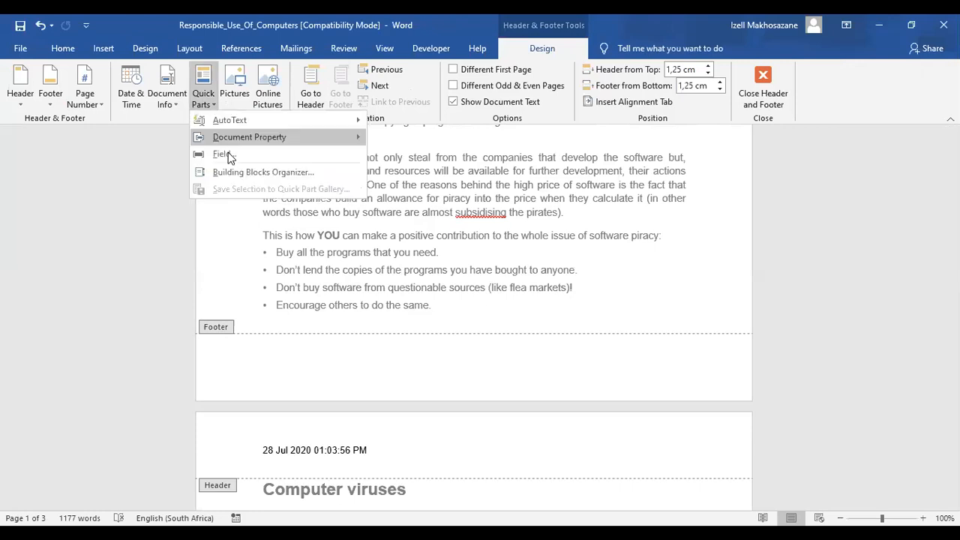
click(85, 100)
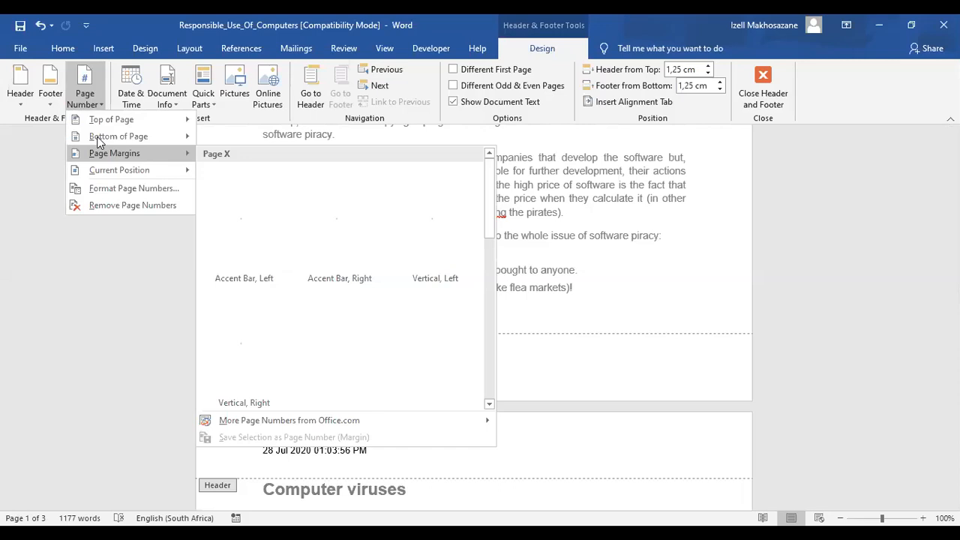
click(229, 195)
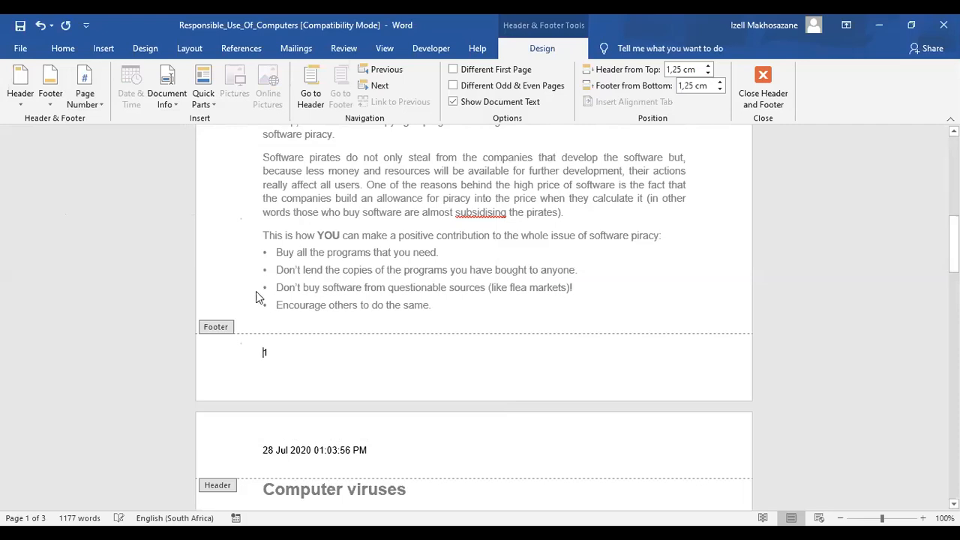
double_click(692, 279)
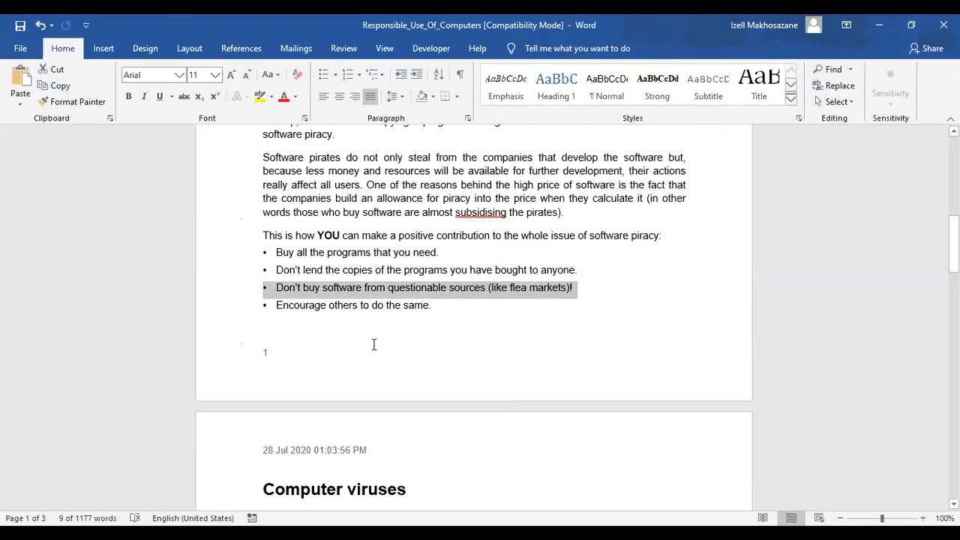
Step: Insert a FileName field in the footer in place of the page number
click(521, 270)
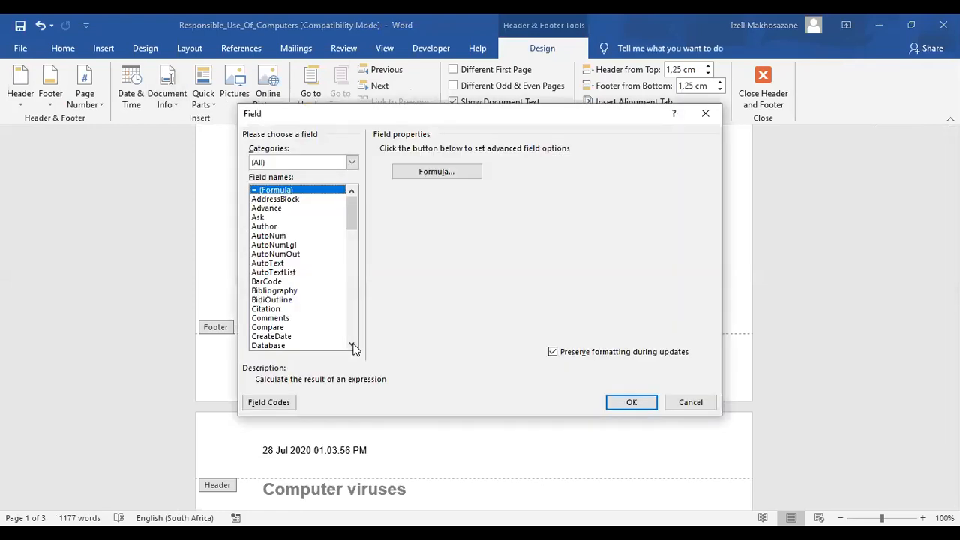
click(352, 345)
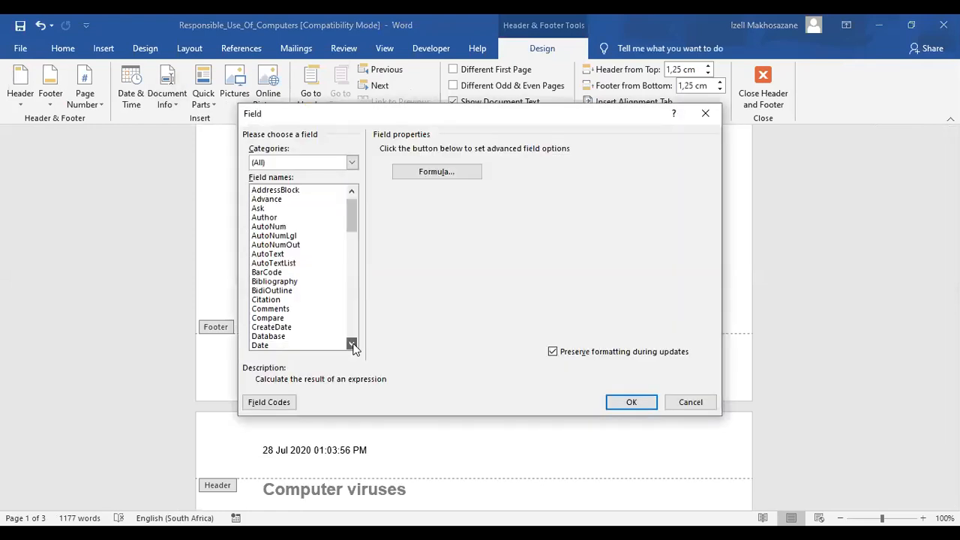
click(351, 346)
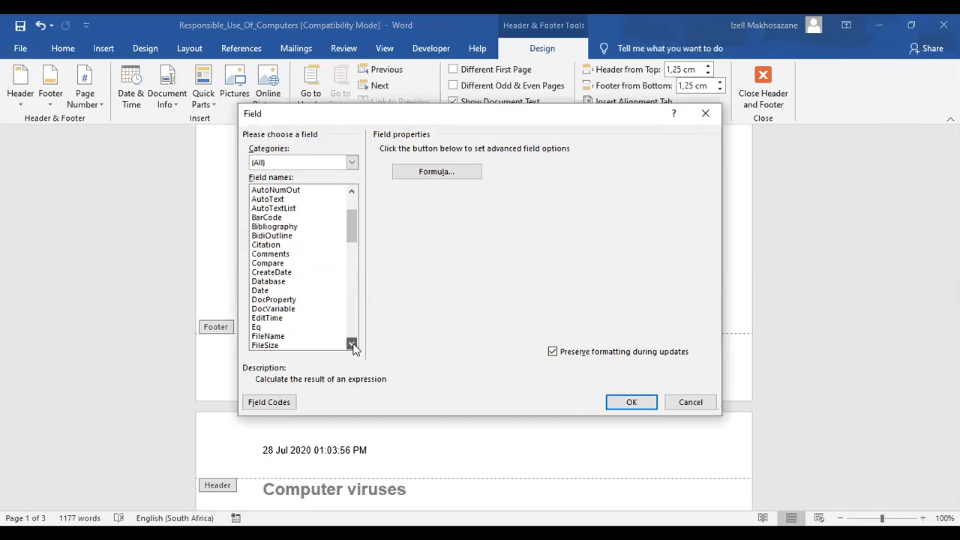
click(352, 345)
click(352, 345)
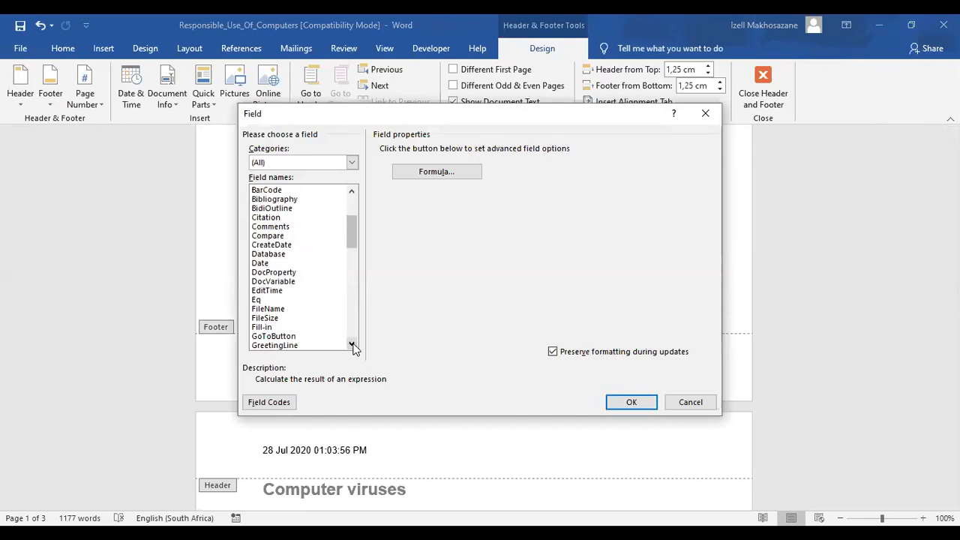
click(283, 308)
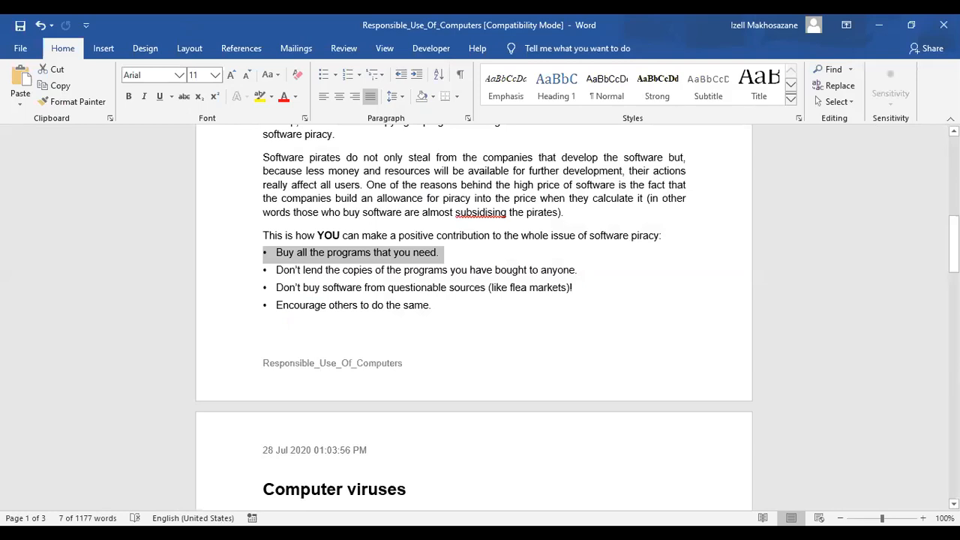
Step: Check the file name footer and date header across all pages, ending back at the document title
scroll(474, 315, down, 4)
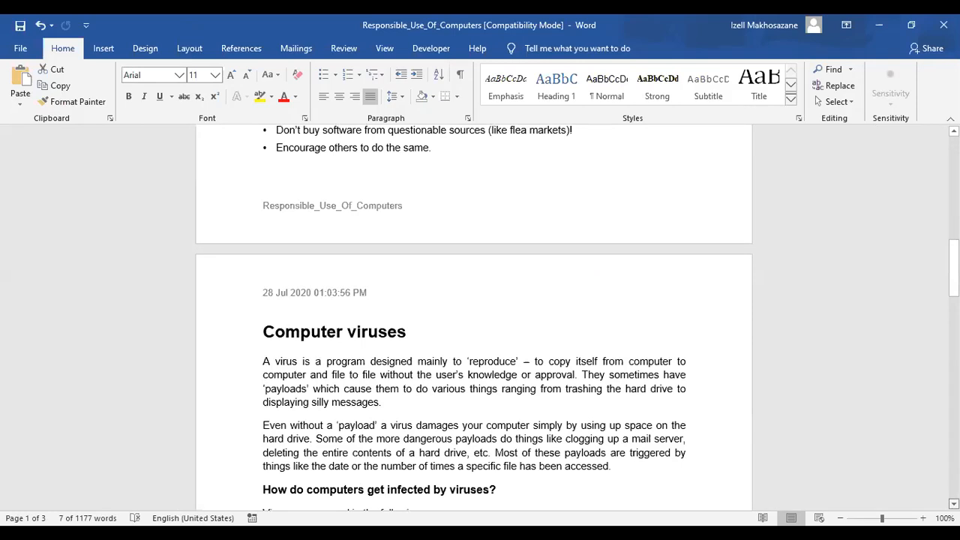
scroll(474, 315, down, 9)
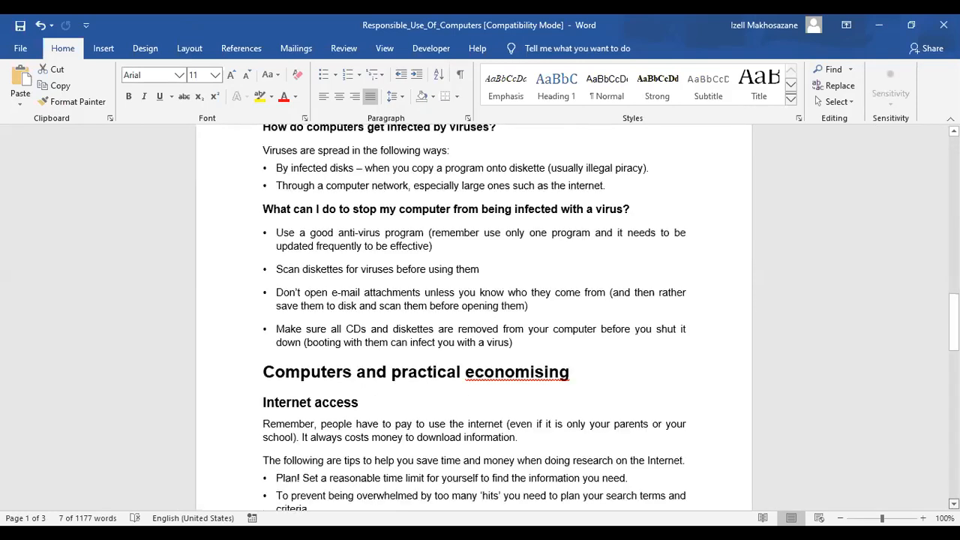
scroll(474, 315, down, 12)
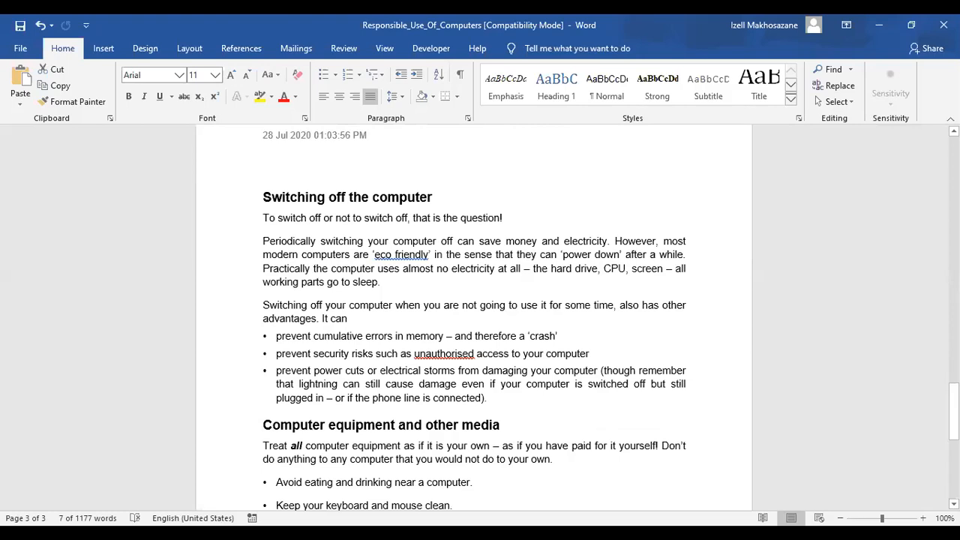
scroll(474, 315, up, 1)
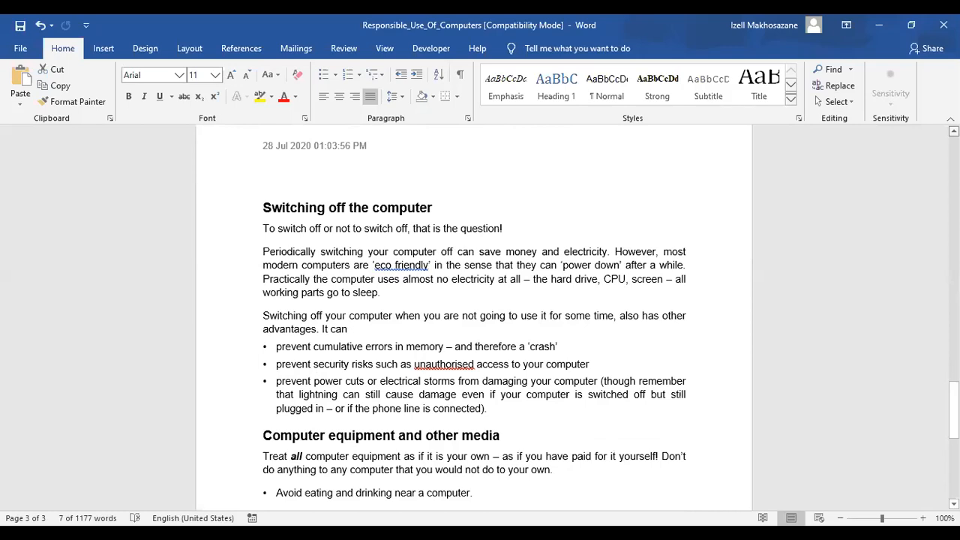
scroll(474, 315, up, 20)
scroll(474, 315, up, 20)
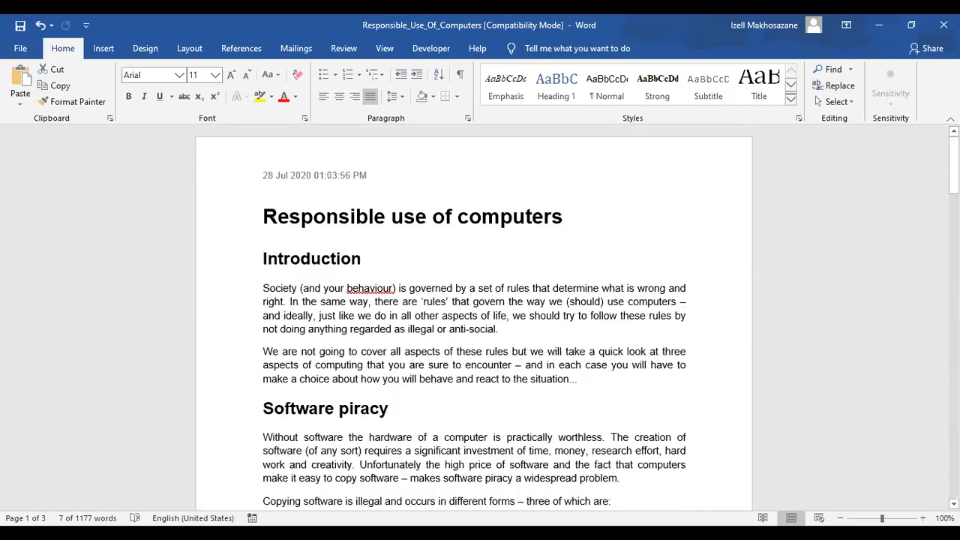
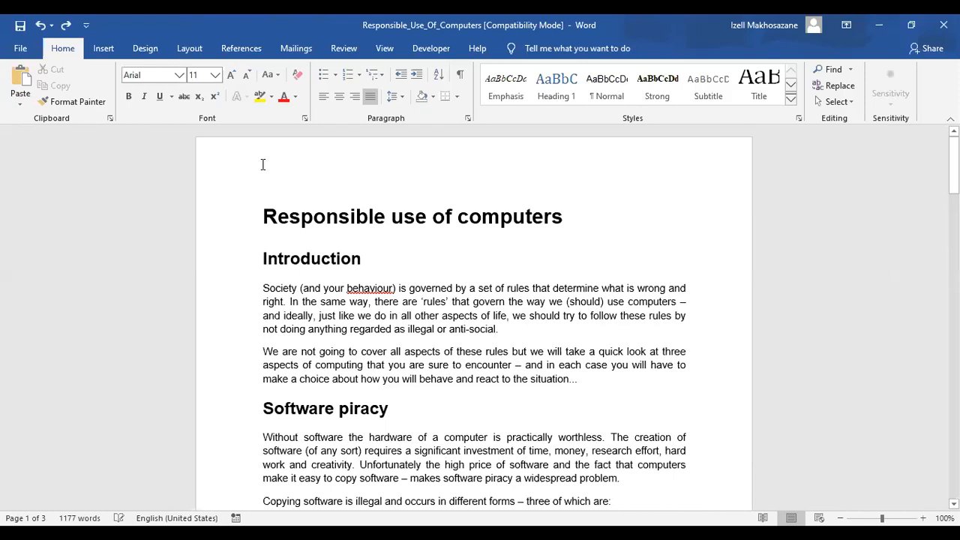
Step: Open the empty header on the first page for editing
click(263, 165)
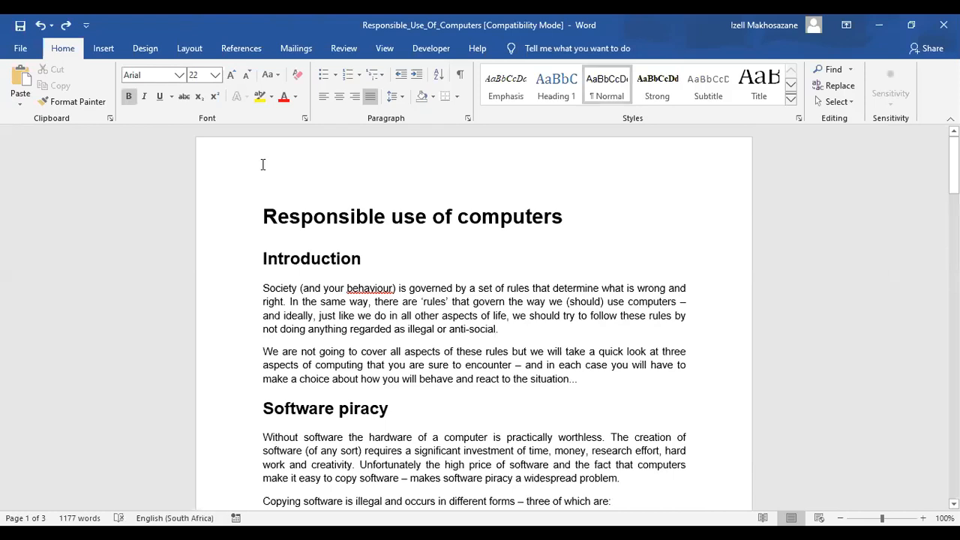
double_click(263, 164)
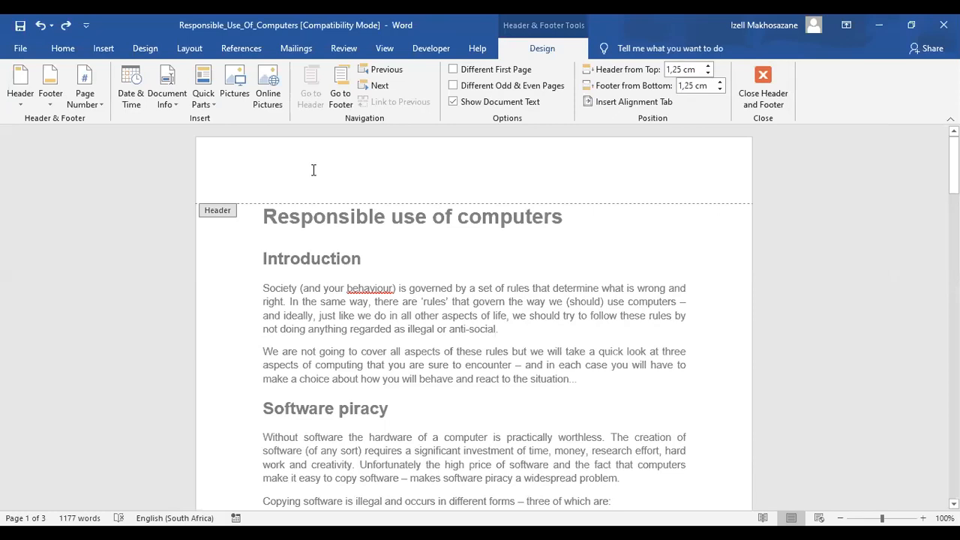
key(Escape)
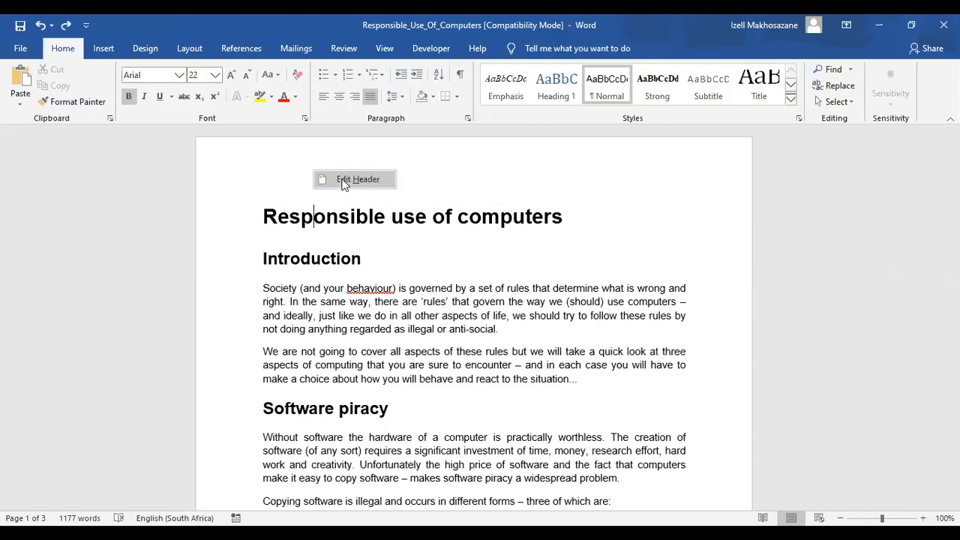
click(341, 179)
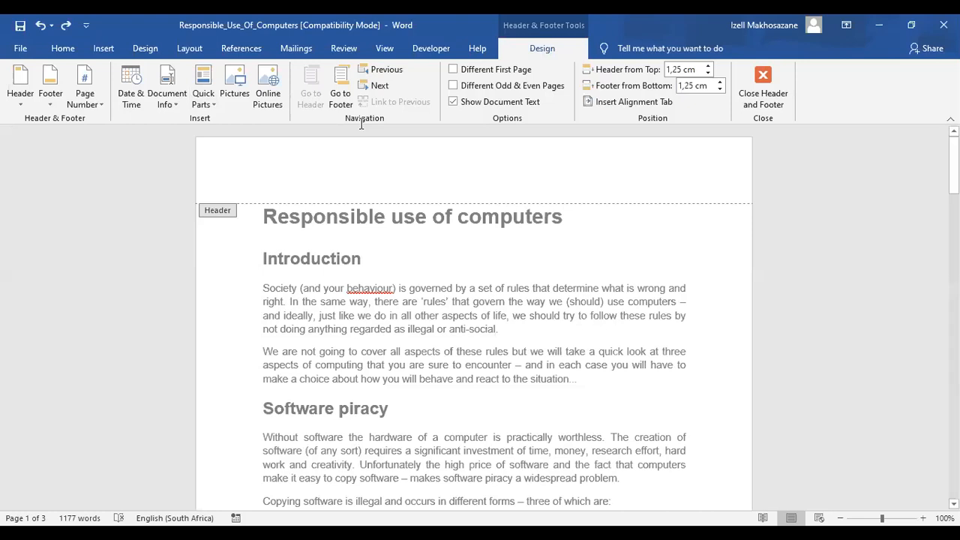
click(238, 109)
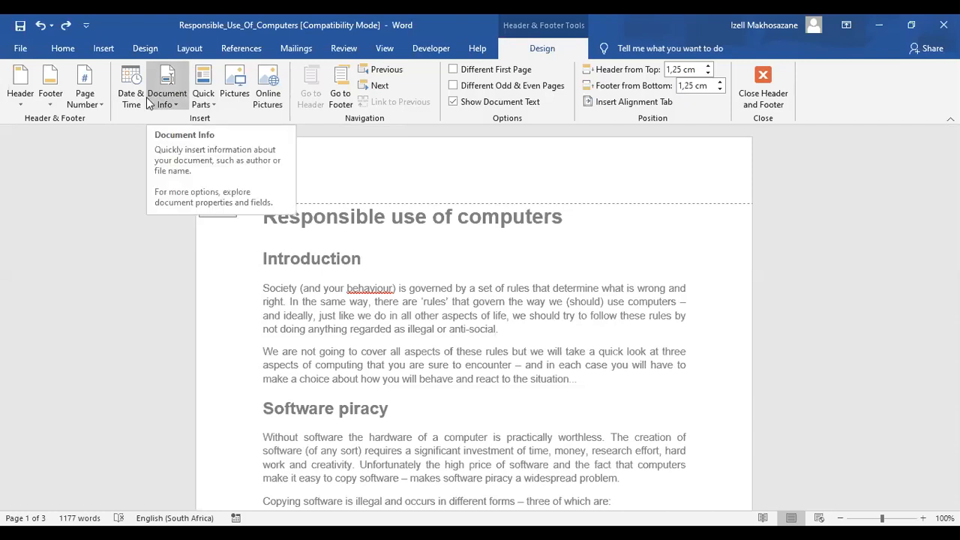
Step: Start inserting a field in the header and choose FileName from all field categories
click(201, 104)
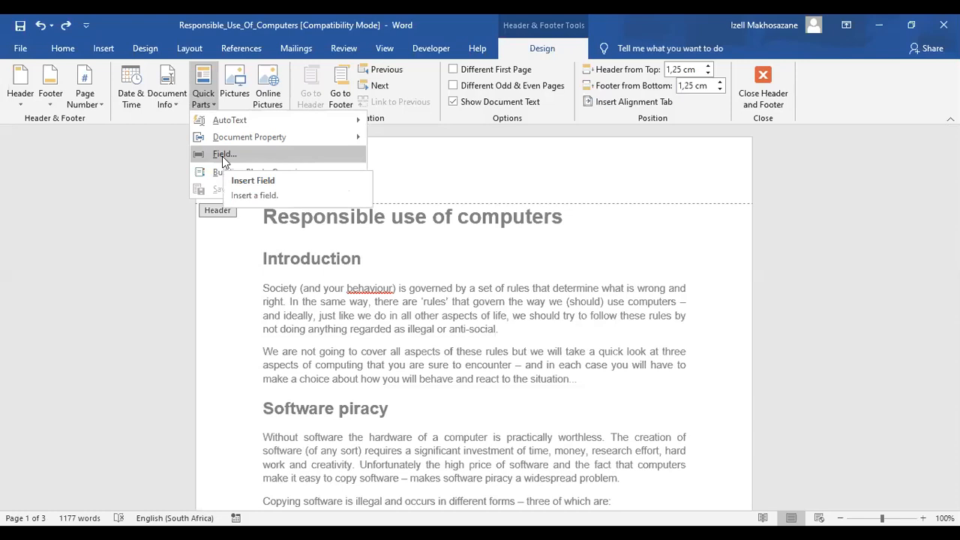
click(222, 156)
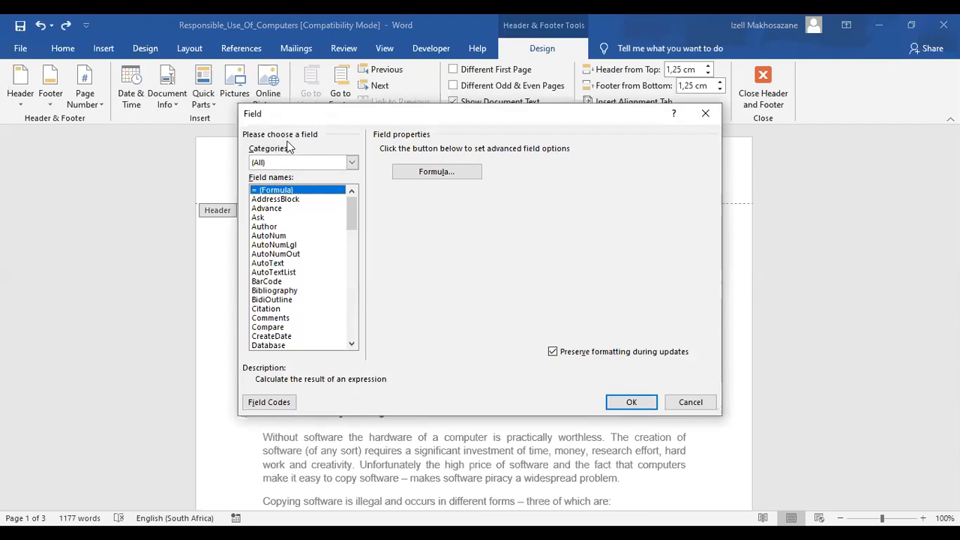
click(352, 164)
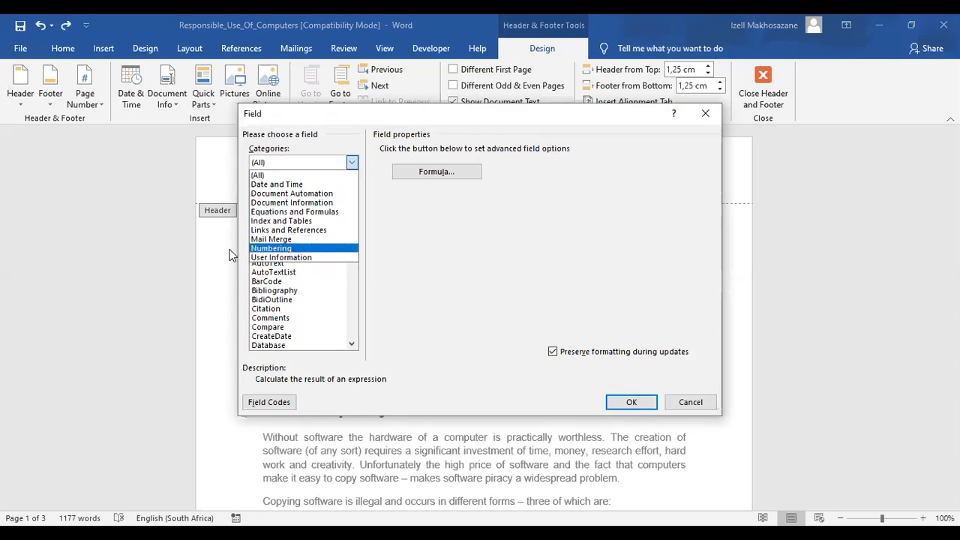
click(328, 175)
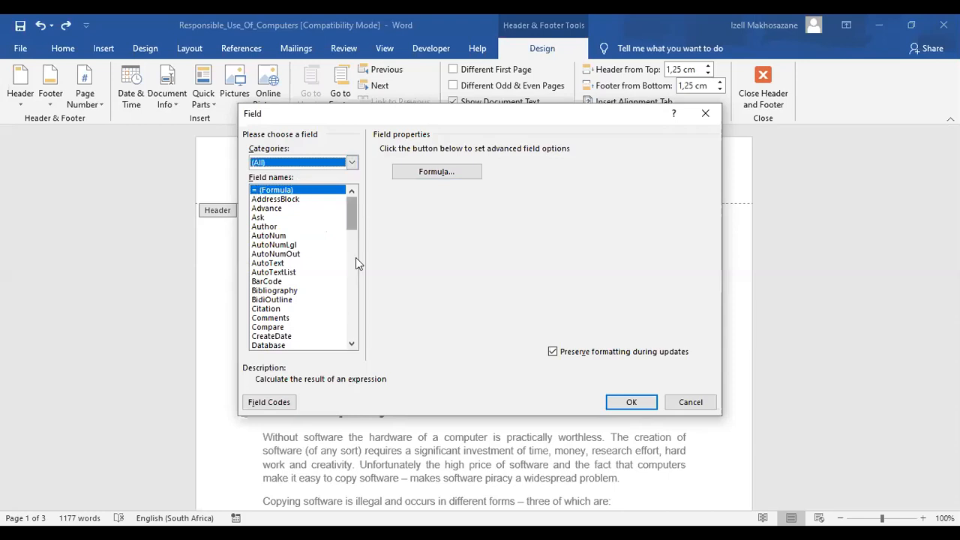
click(352, 345)
click(352, 346)
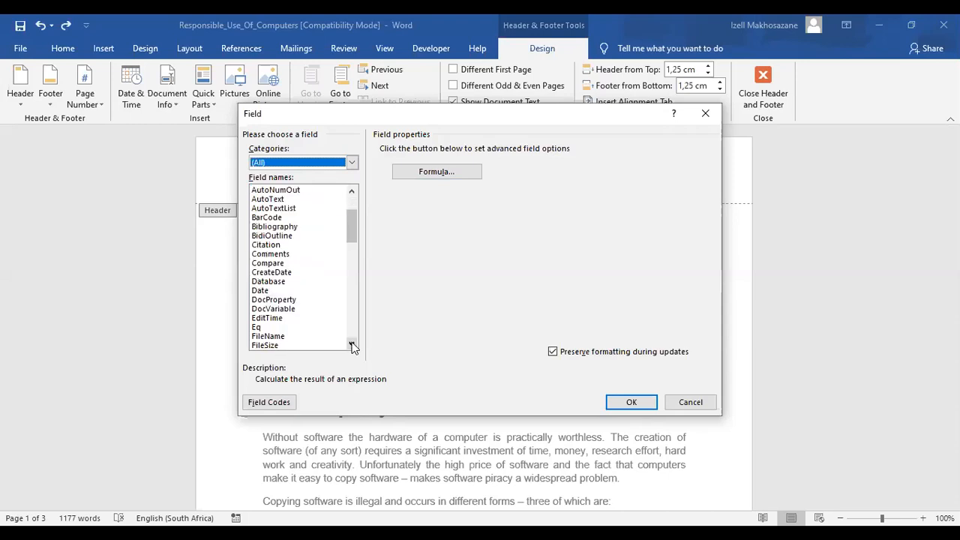
click(352, 346)
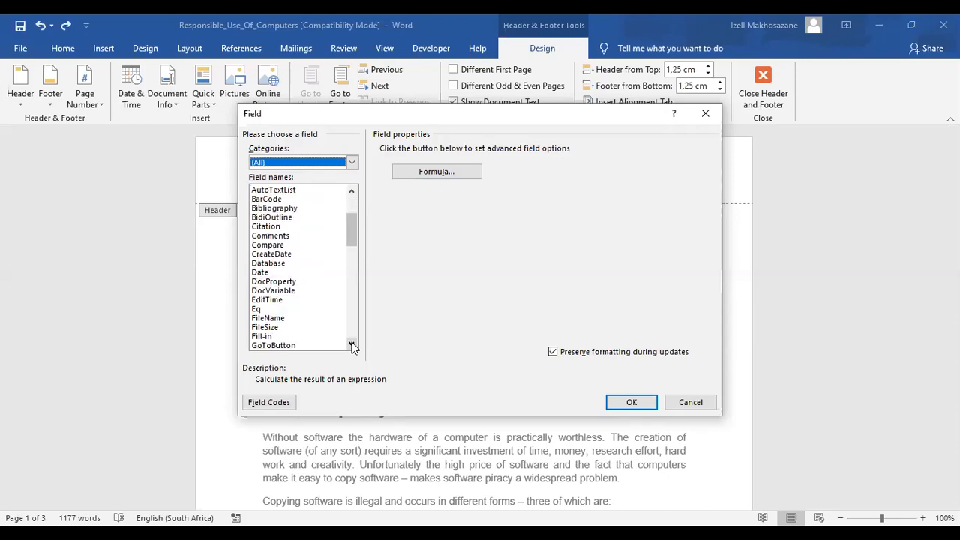
click(283, 318)
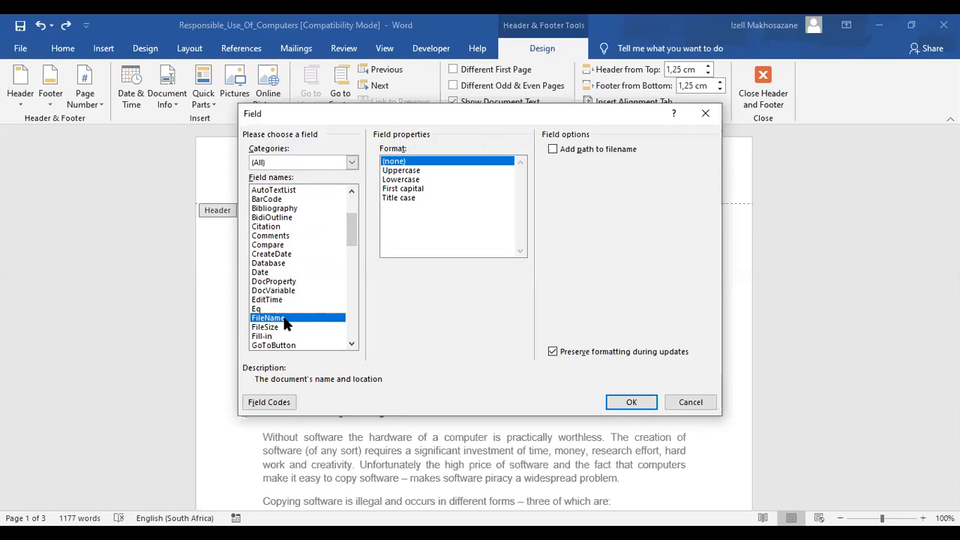
Step: Try the case formats for the FileName field, settle on Uppercase, and insert it in the header
click(410, 171)
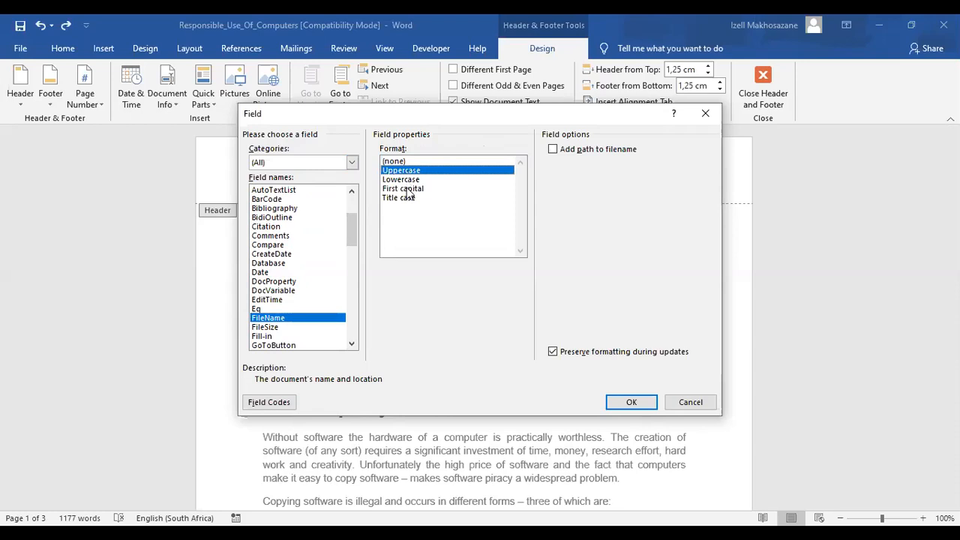
click(410, 181)
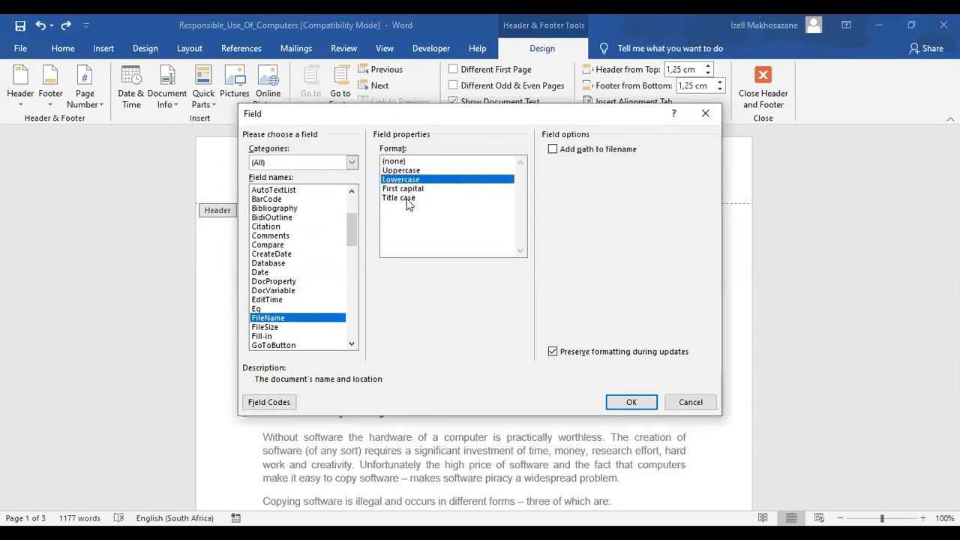
key(Down)
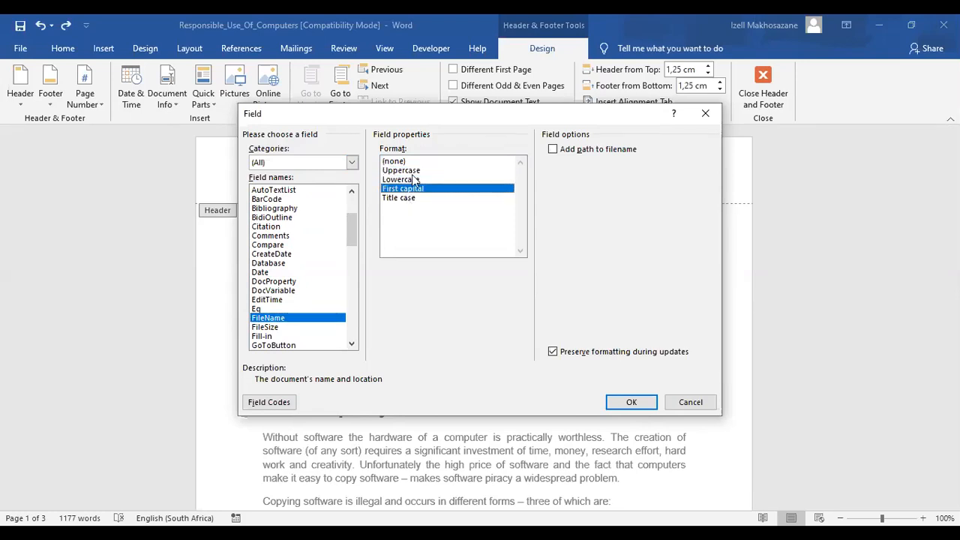
click(410, 171)
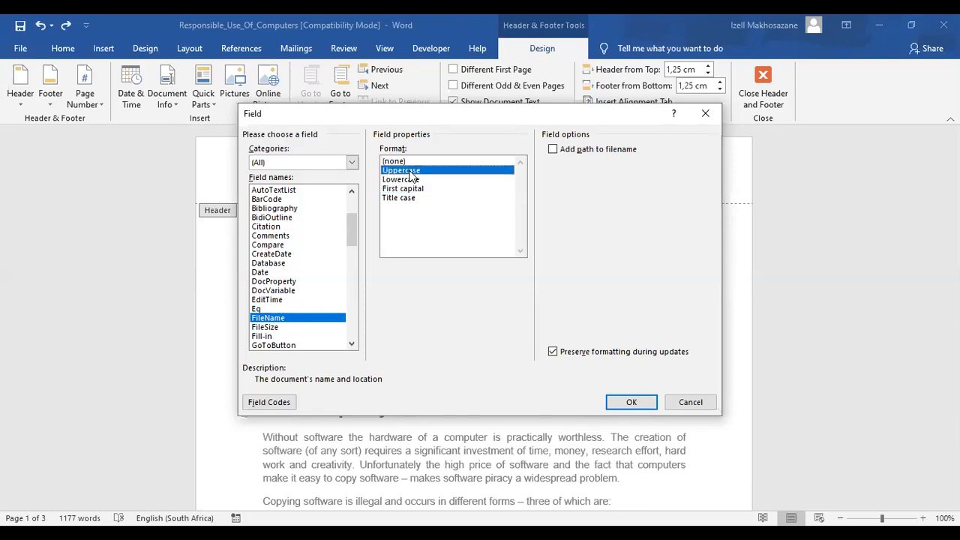
click(633, 405)
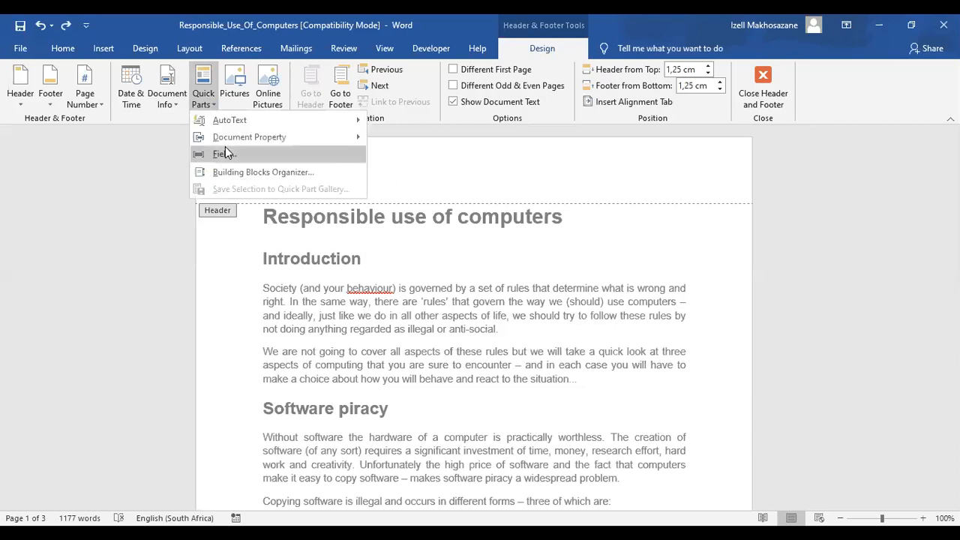
Step: Examine the fields available for the header, including the format options of the Time and Title fields
click(223, 154)
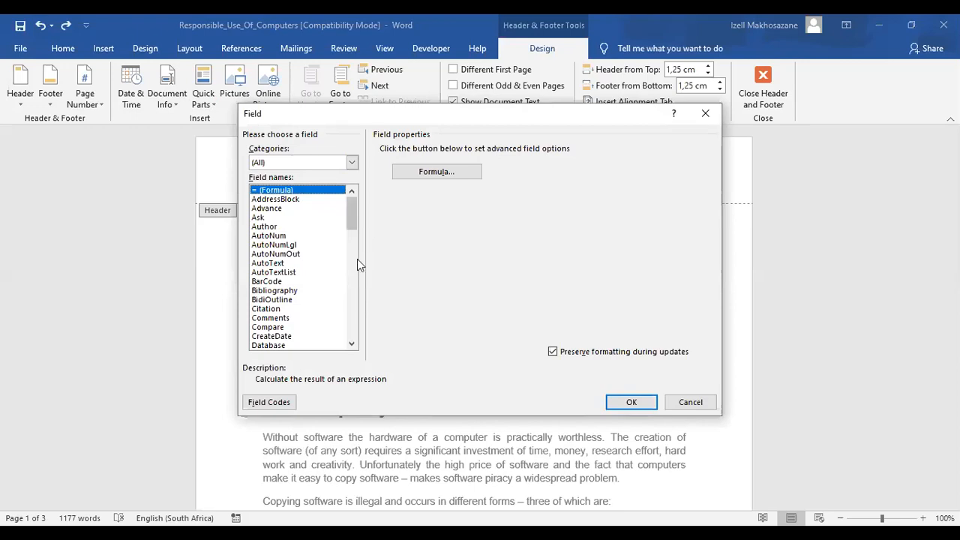
click(352, 344)
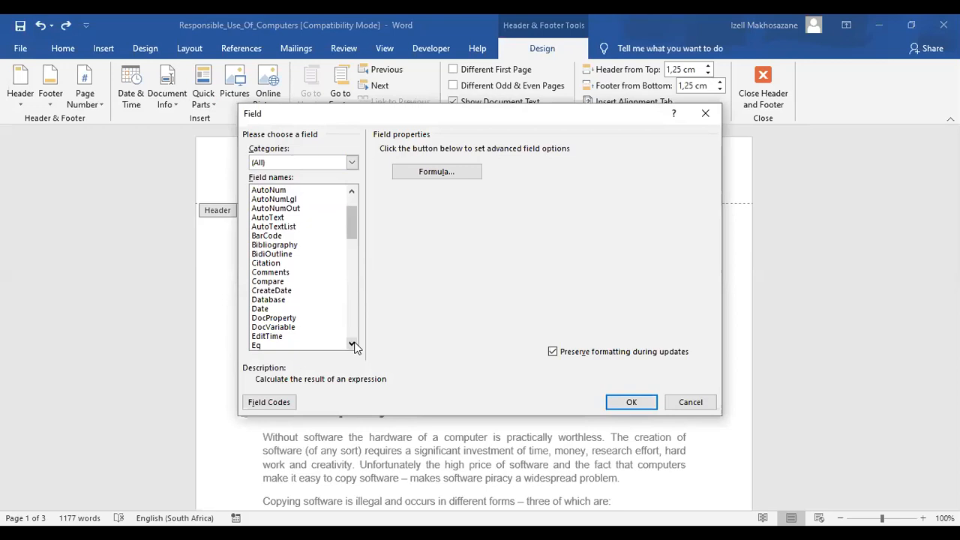
click(351, 344)
click(351, 344)
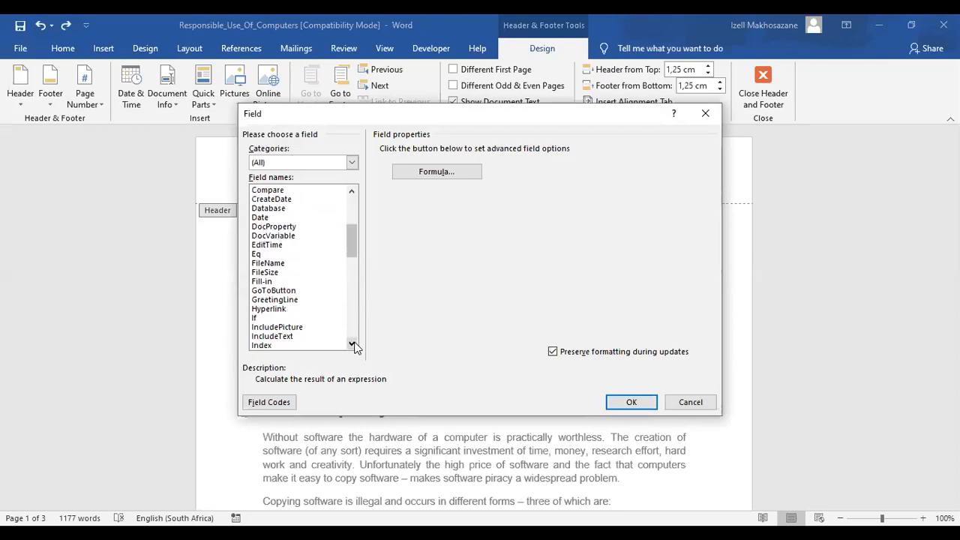
click(352, 344)
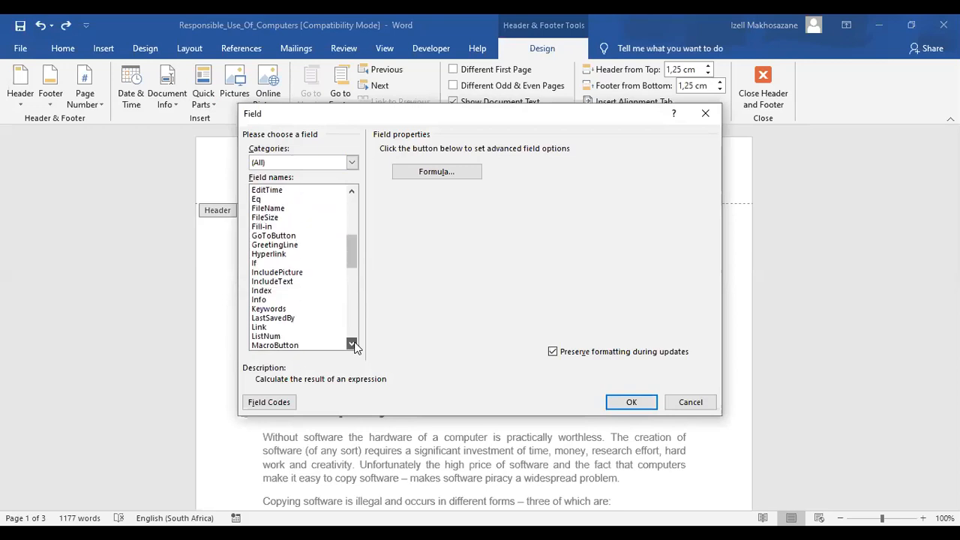
click(352, 344)
click(352, 344)
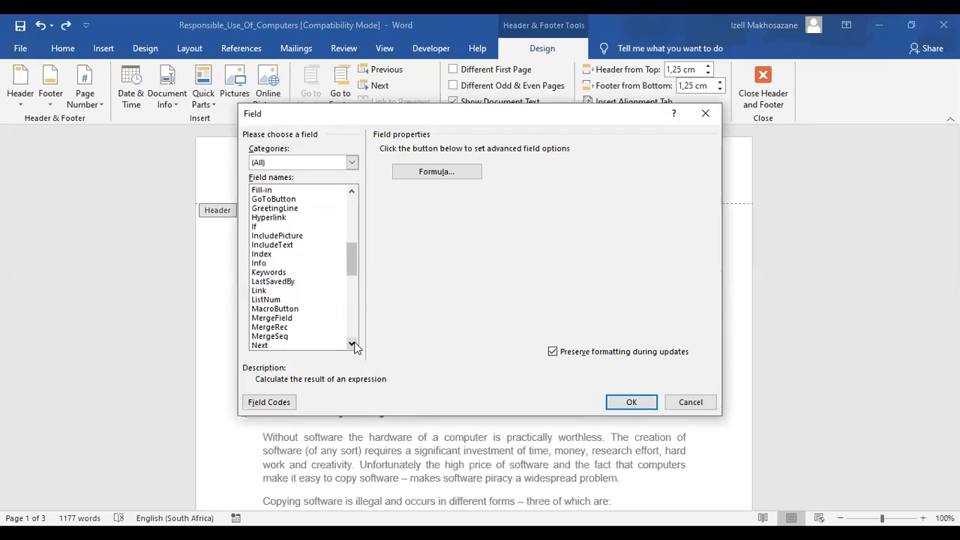
click(351, 345)
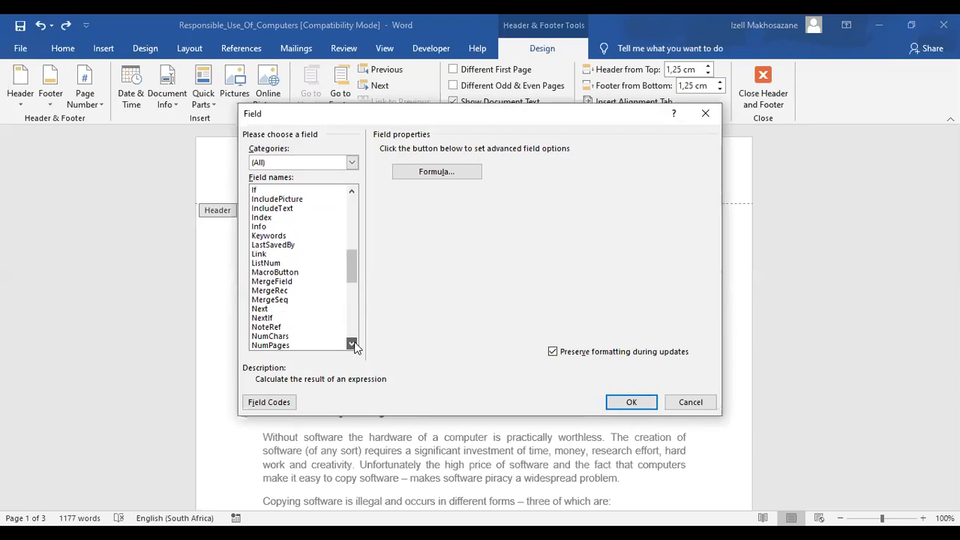
click(352, 344)
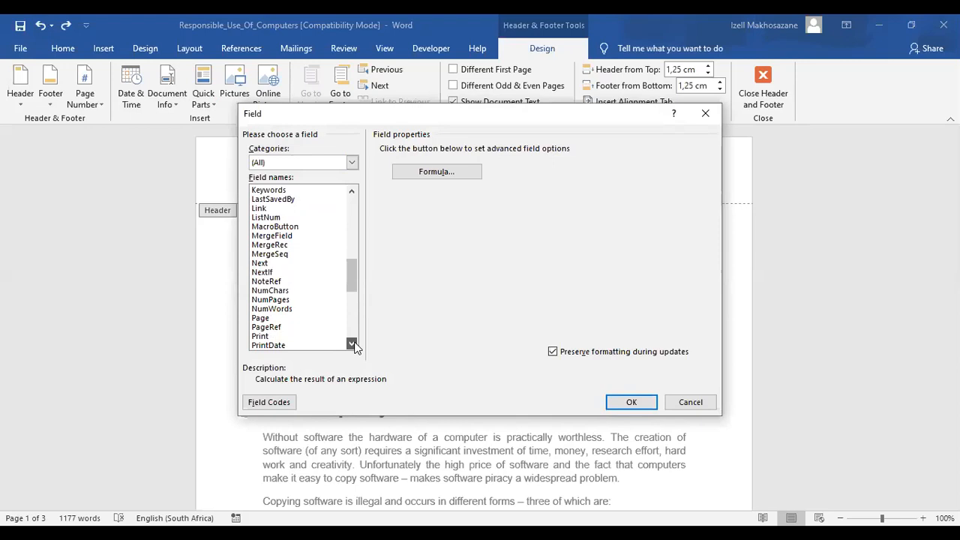
click(352, 344)
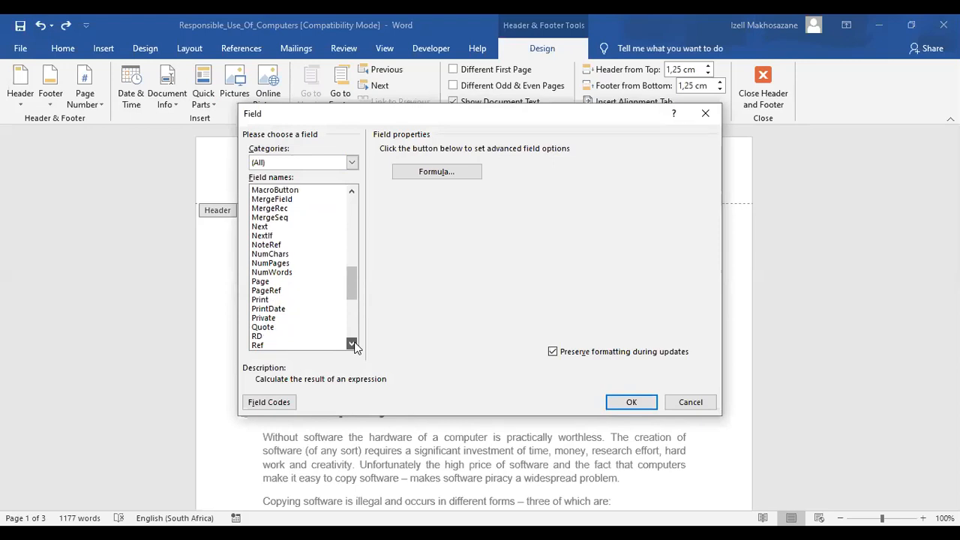
click(352, 344)
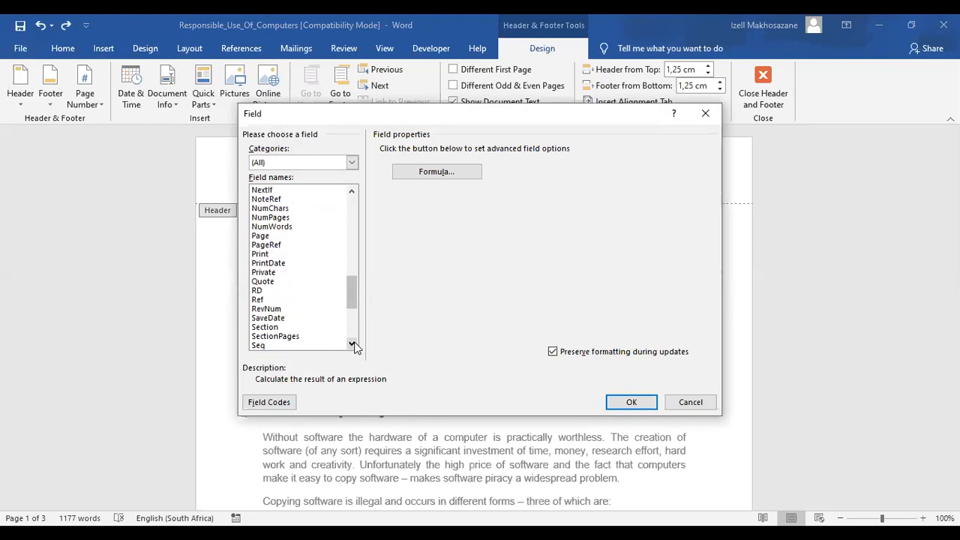
scroll(281, 315, down, 4)
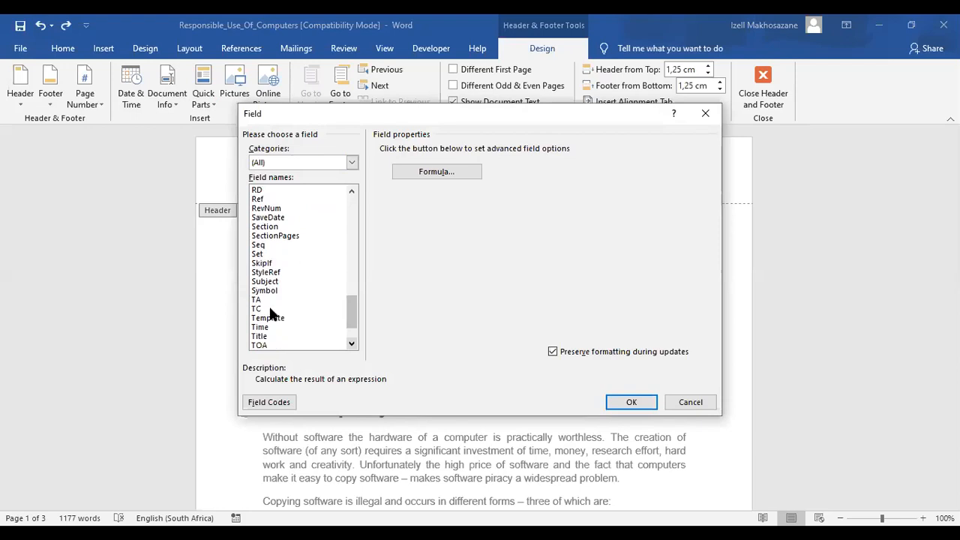
scroll(268, 305, down, 1)
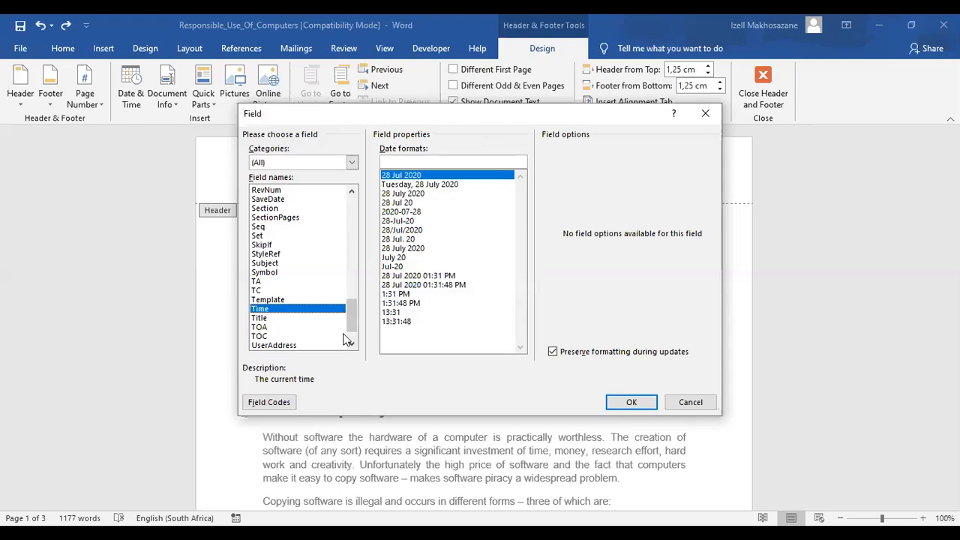
key(Down)
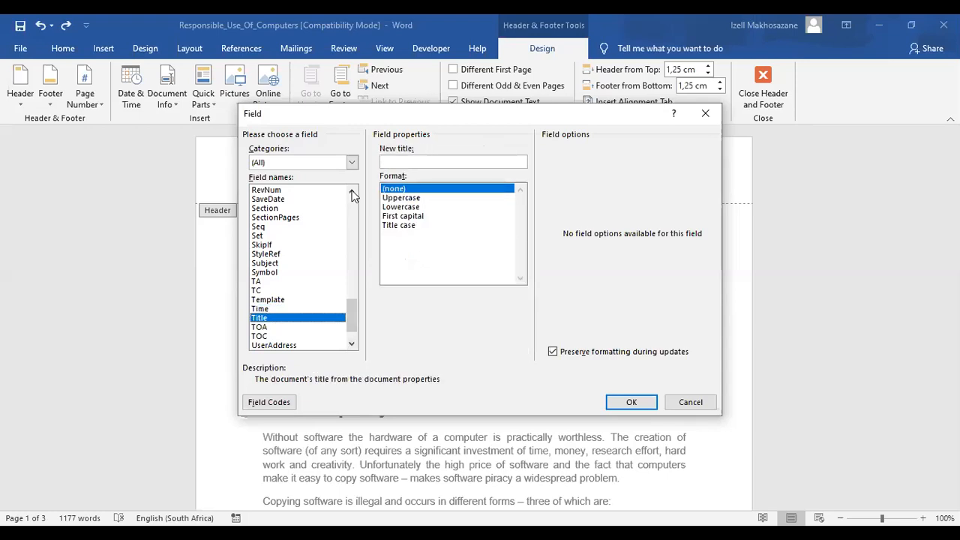
scroll(349, 298, up, 1)
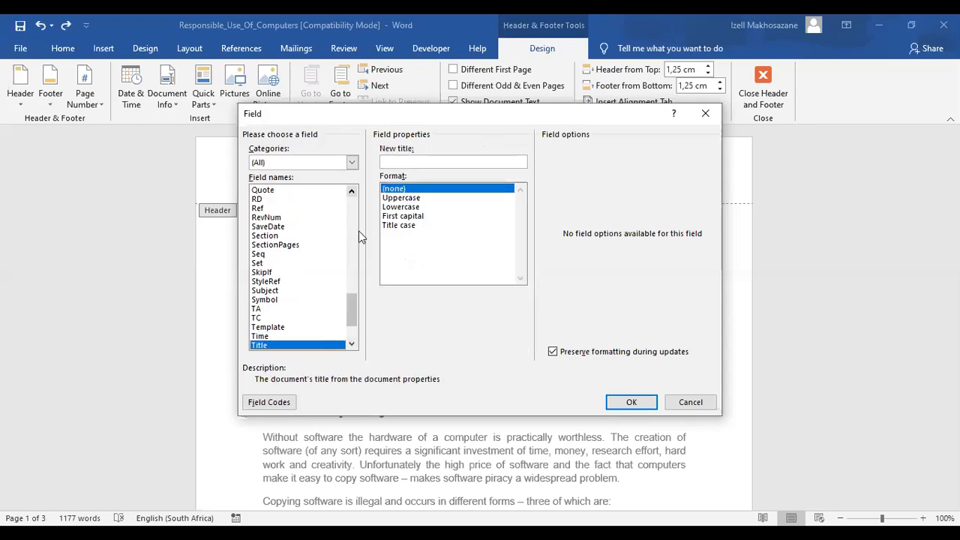
Step: Insert an Author field in Uppercase format in the header
scroll(358, 231, up, 15)
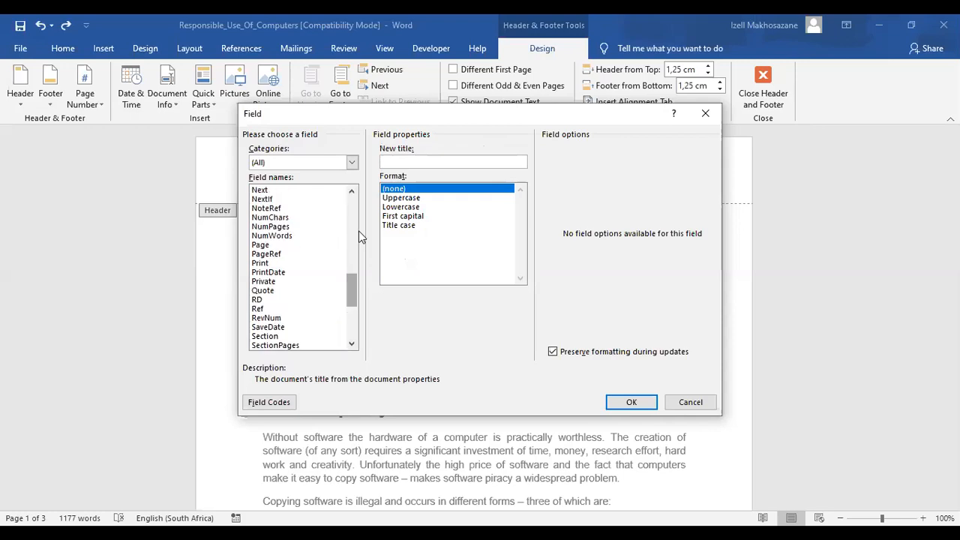
drag(303, 235, 358, 220)
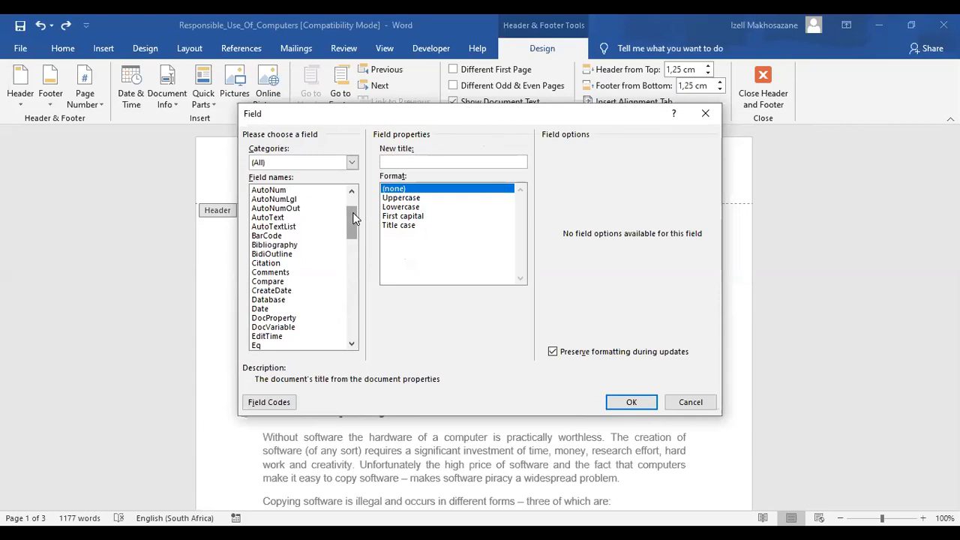
scroll(275, 211, up, 1)
click(264, 208)
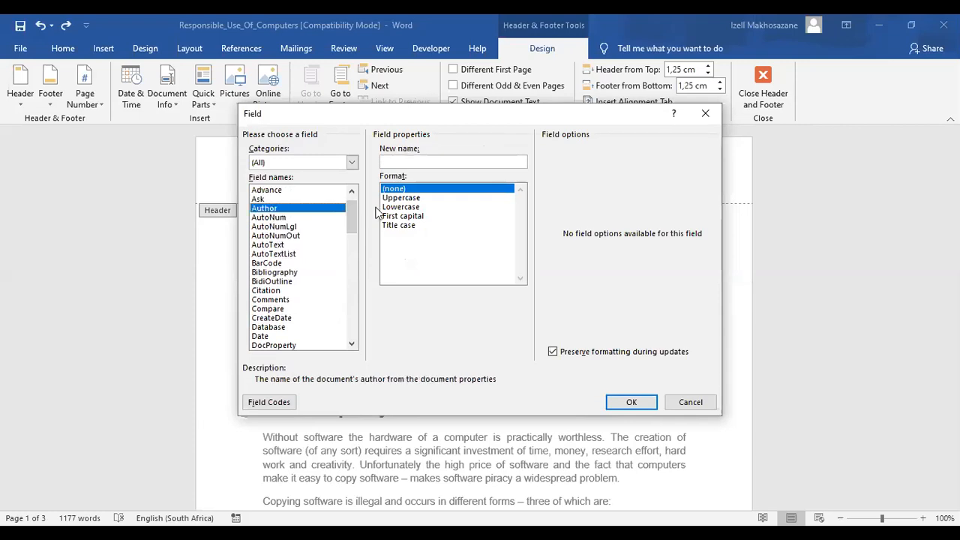
click(402, 198)
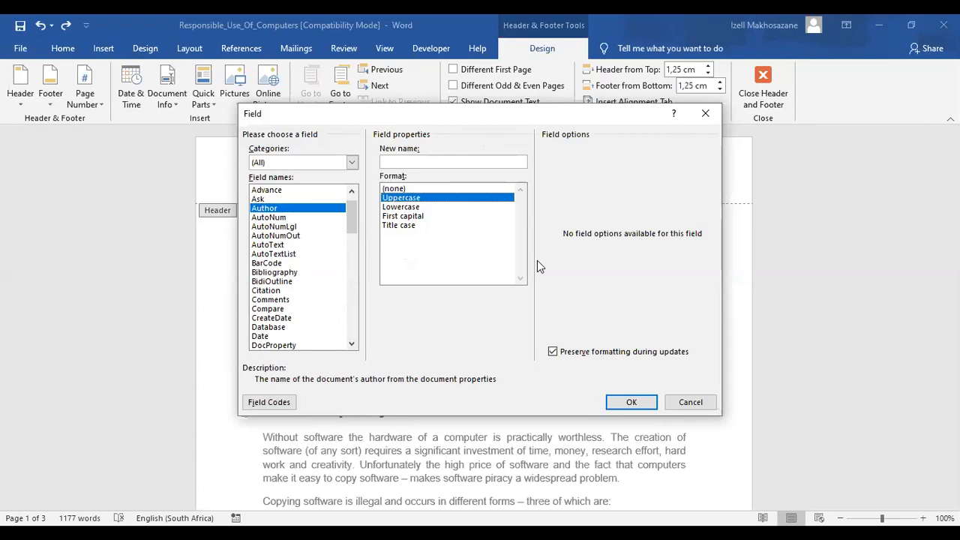
key(Return)
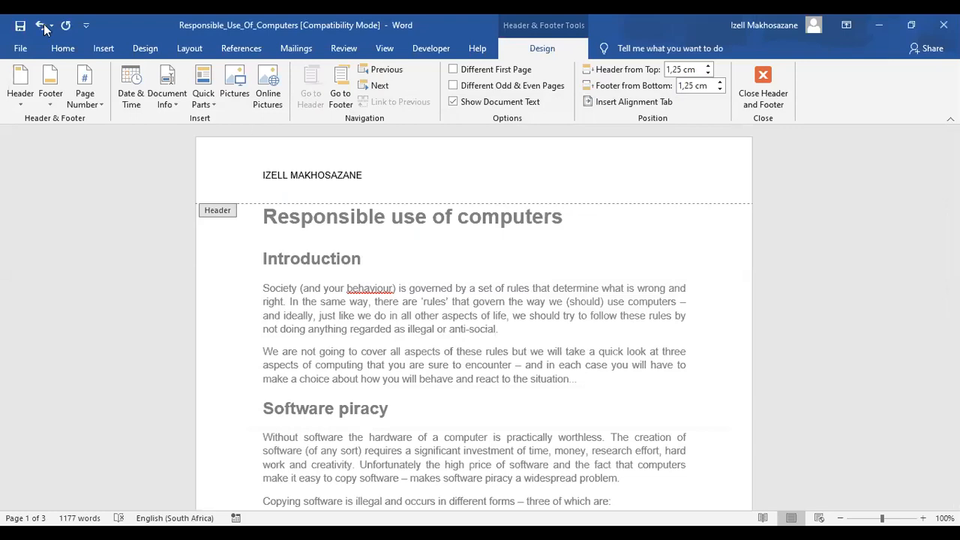
Step: Undo the Author field inserted in the header and open the first page's footer for editing
key(ctrl+z)
click(763, 88)
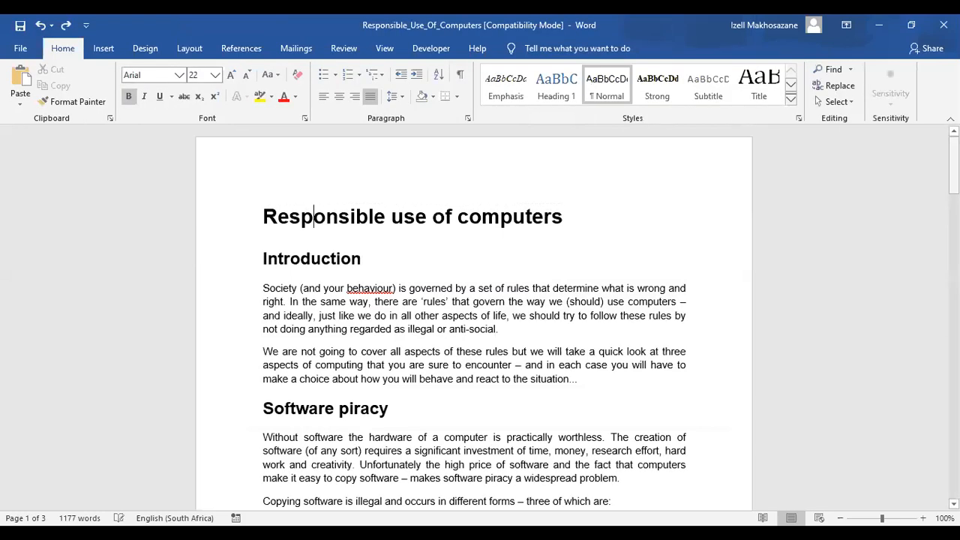
scroll(385, 385, down, 10)
double_click(385, 385)
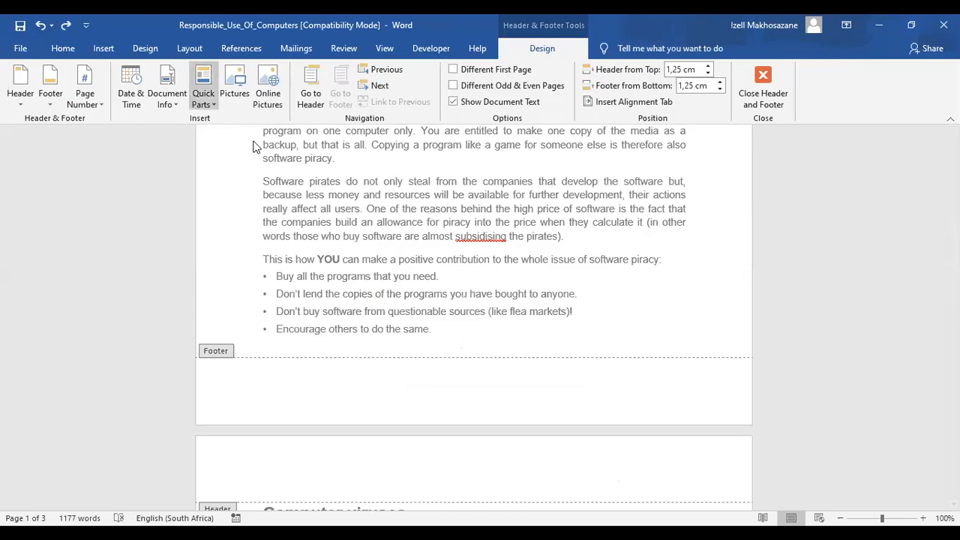
click(210, 110)
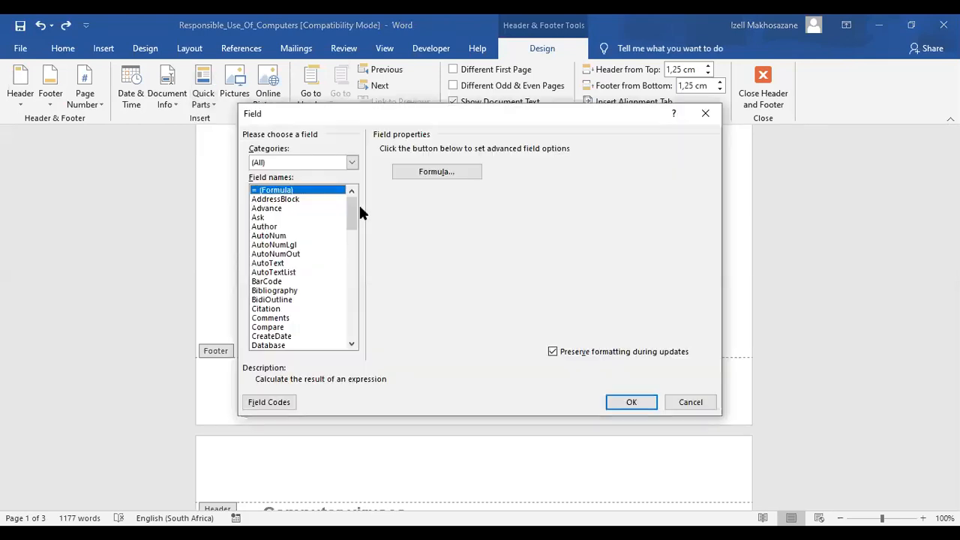
drag(351, 217, 349, 266)
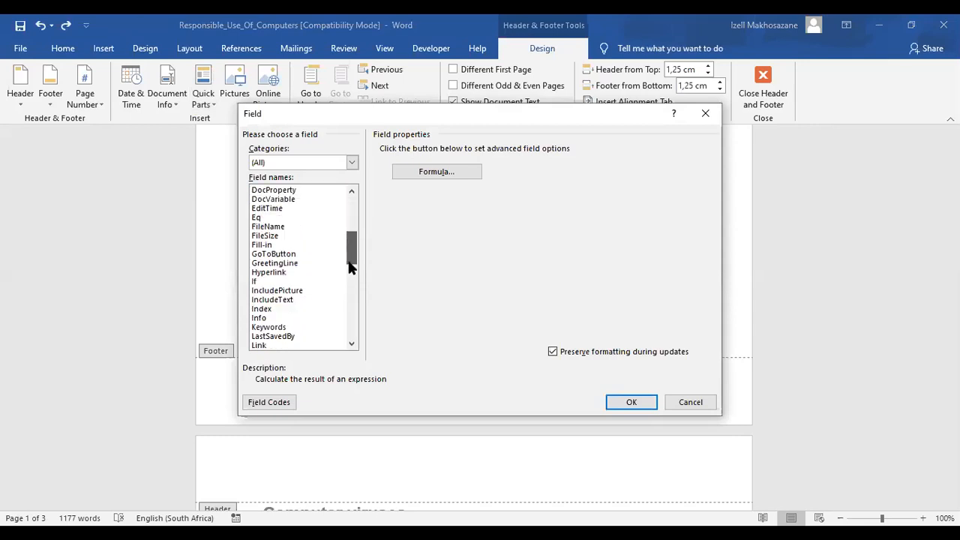
click(347, 283)
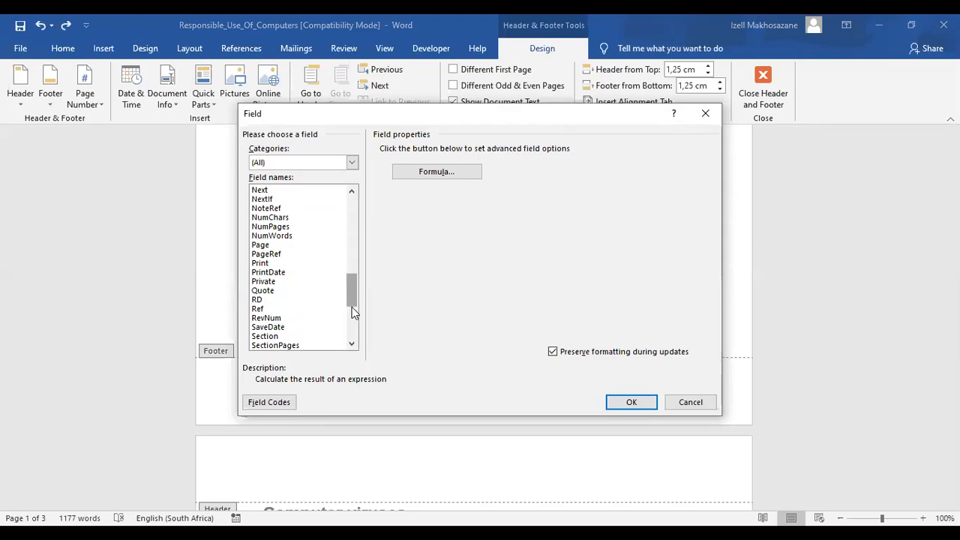
scroll(352, 306, down, 4)
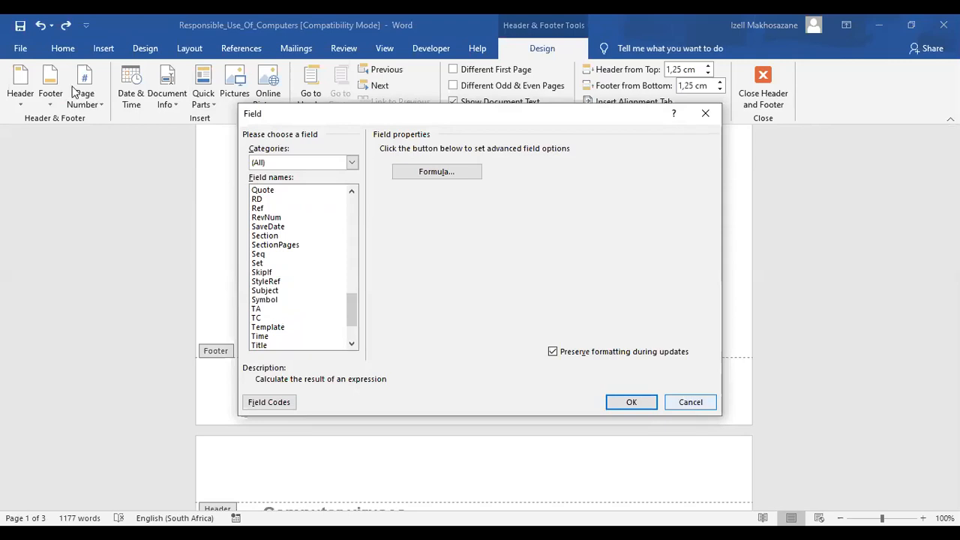
key(Escape)
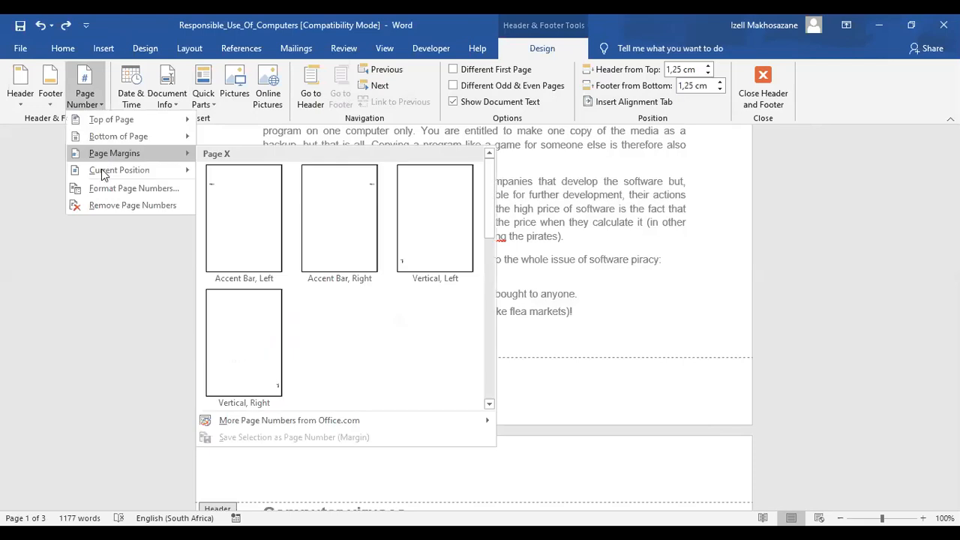
Step: Insert a right-aligned bottom-of-page number in the "1 | Page" style with a thin line above it
mouse_move(103, 174)
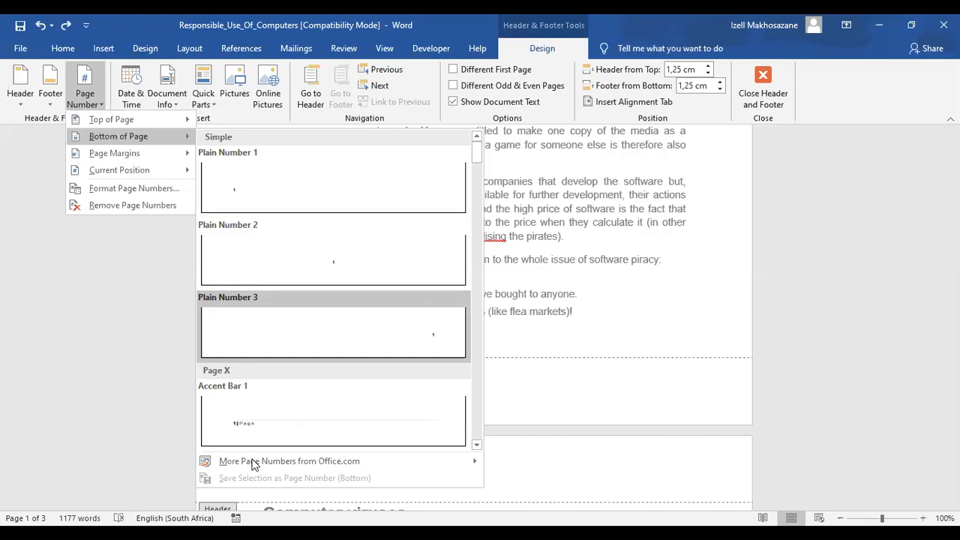
mouse_move(252, 459)
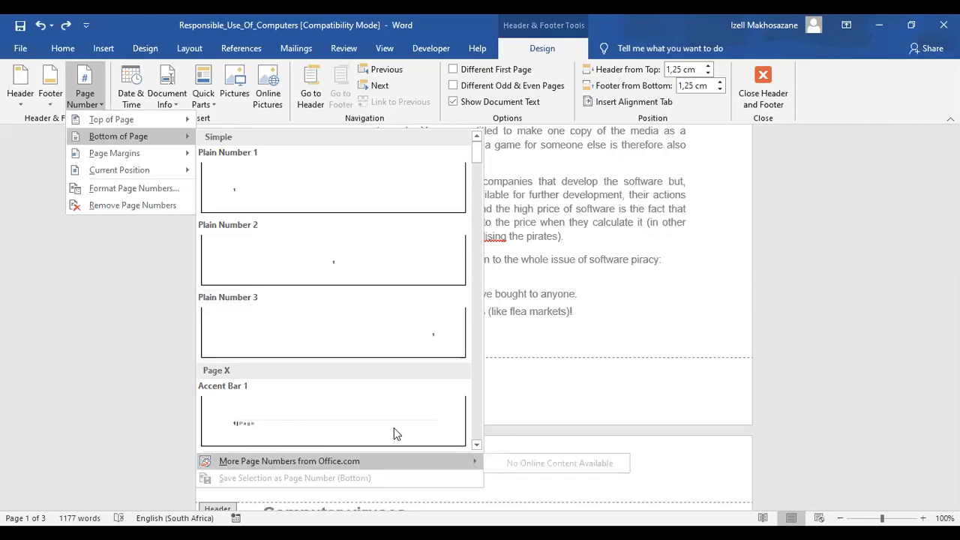
click(477, 447)
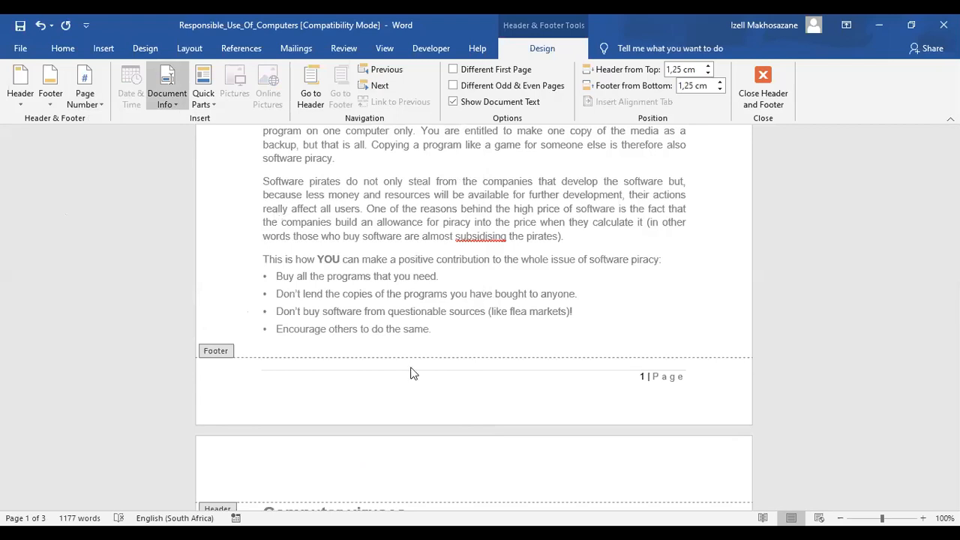
Step: Switch between editing the page-number footer and the body text, ending with header and footer editing closed
click(575, 377)
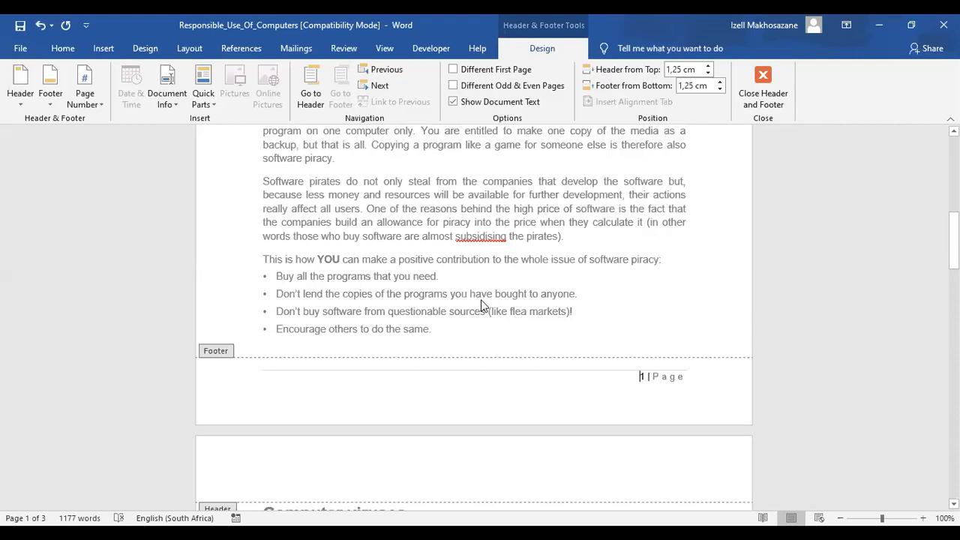
key(ctrl+b)
double_click(482, 299)
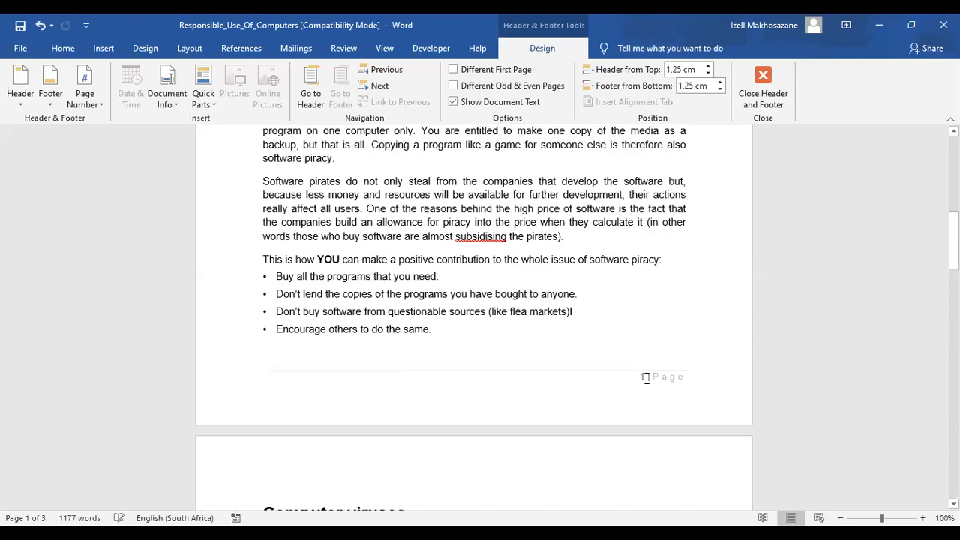
double_click(564, 227)
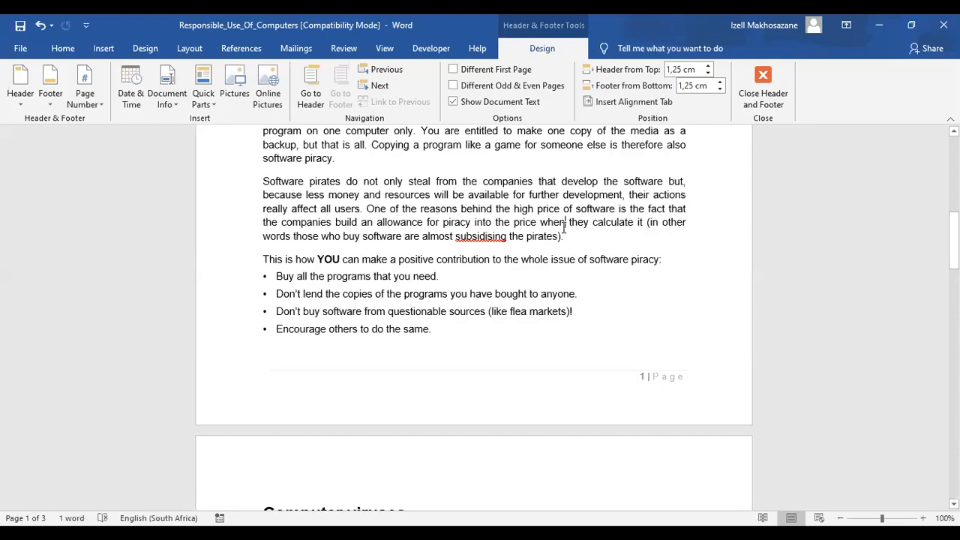
double_click(642, 375)
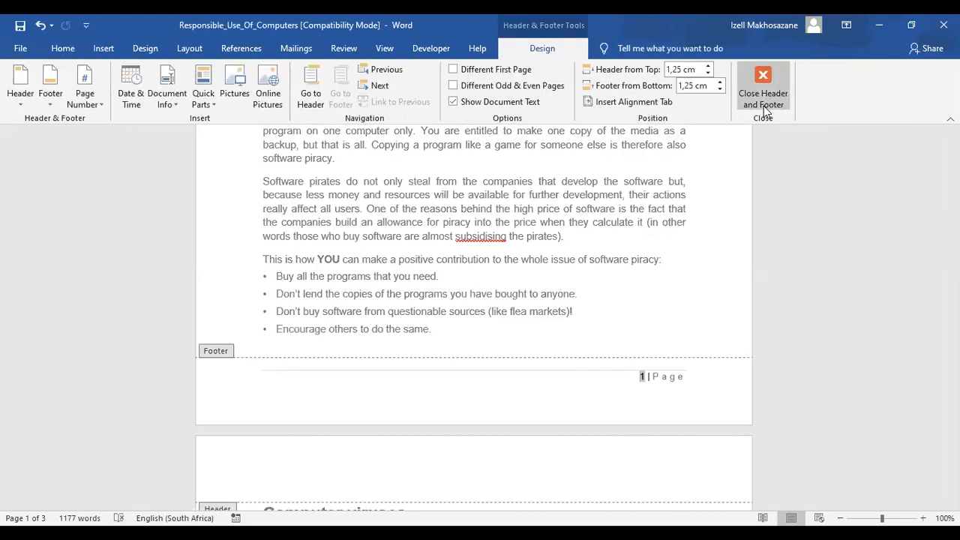
click(765, 111)
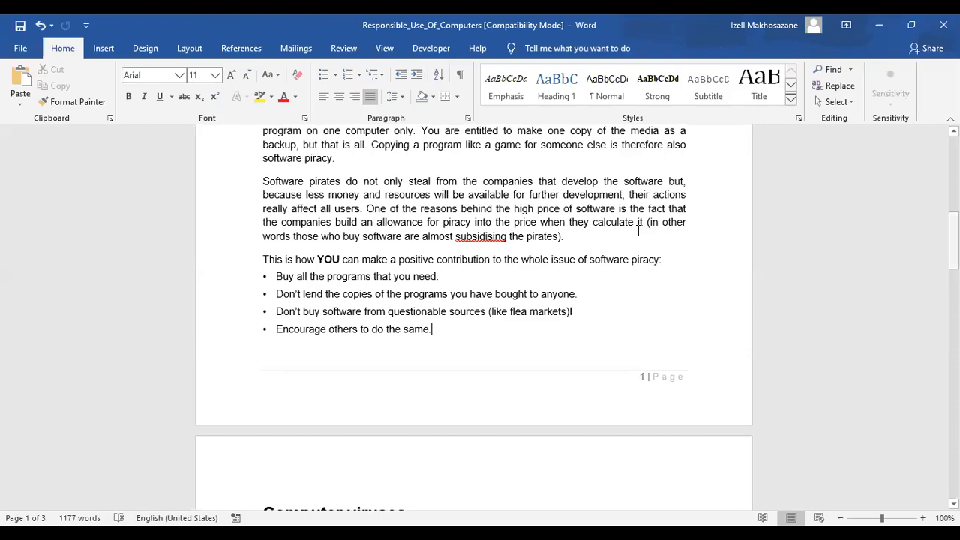
scroll(637, 142, up, 10)
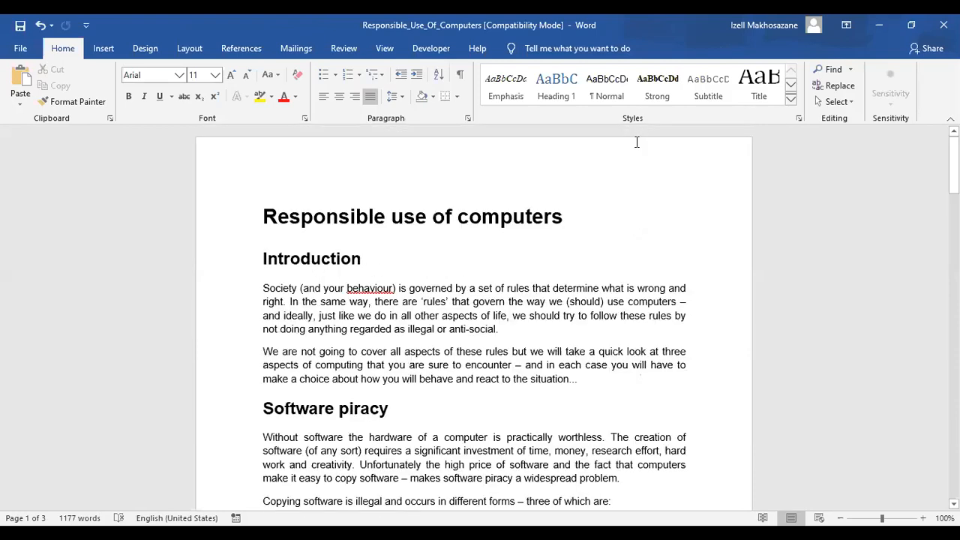
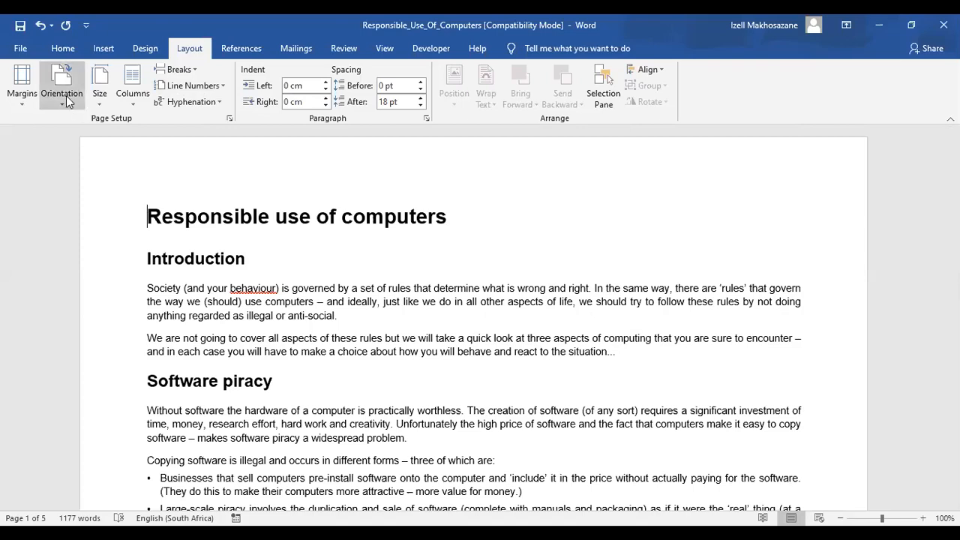
Step: Set the page orientation to Portrait and the top and left margins to 2 cm
click(92, 132)
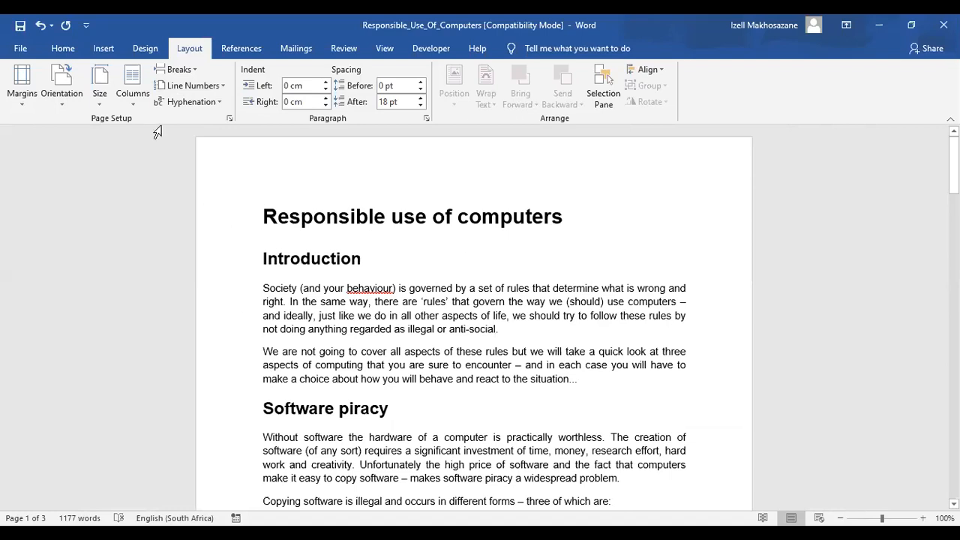
click(23, 100)
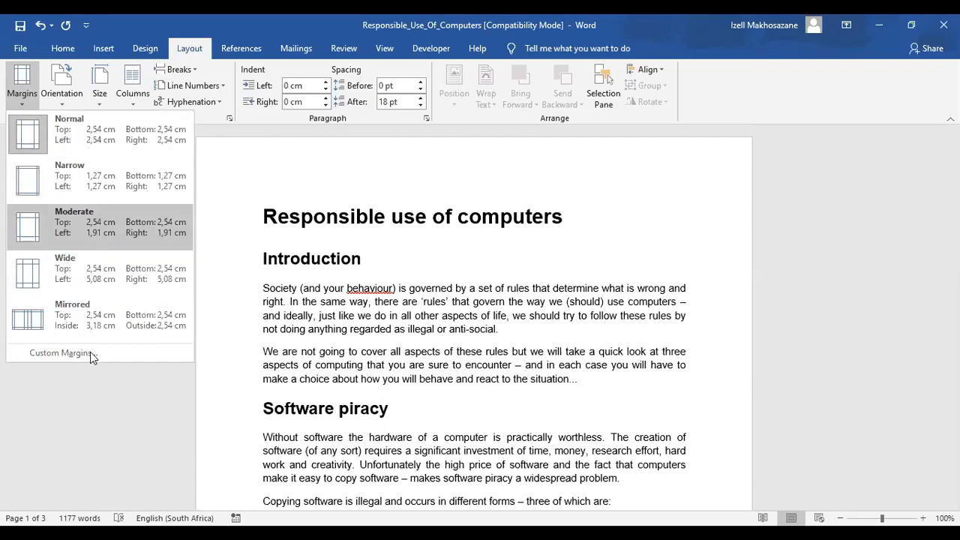
click(230, 118)
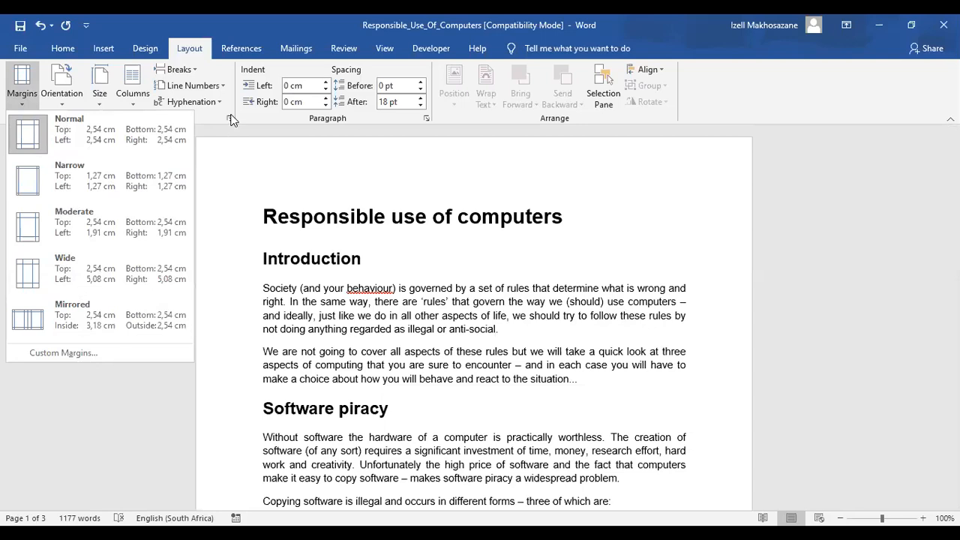
click(418, 139)
key(BackSpace)
key(BackSpace)
key(BackSpace)
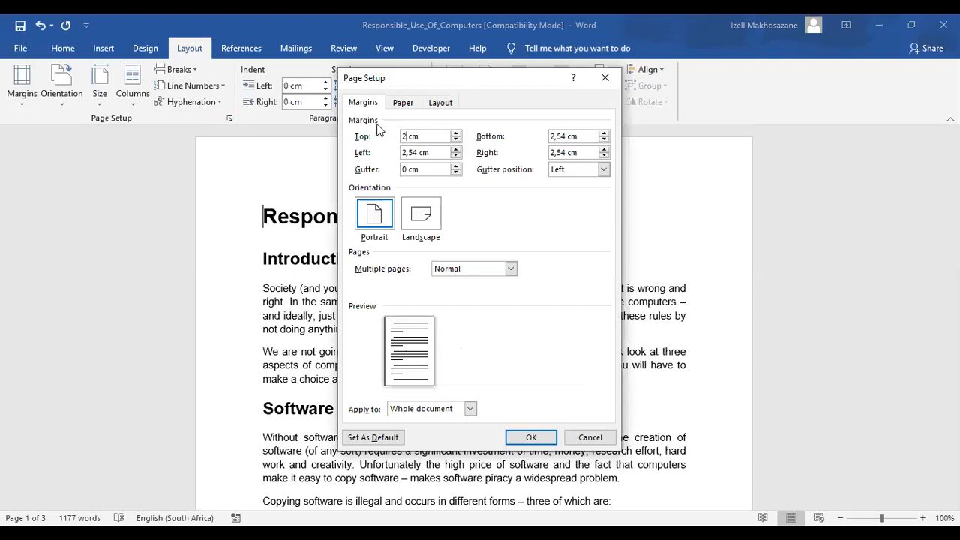
click(419, 153)
key(BackSpace)
key(BackSpace)
key(BackSpace)
key(BackSpace)
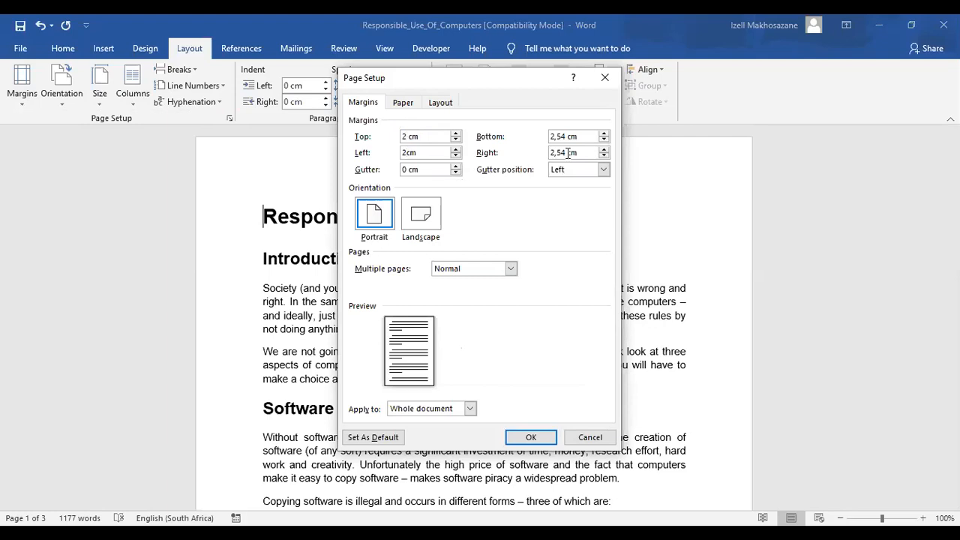
Step: Set the right and bottom margins to 2 cm and apply the page setup to the whole document
click(567, 152)
key(BackSpace)
key(BackSpace)
key(BackSpace)
key(BackSpace)
click(566, 136)
key(BackSpace)
key(BackSpace)
key(BackSpace)
click(525, 438)
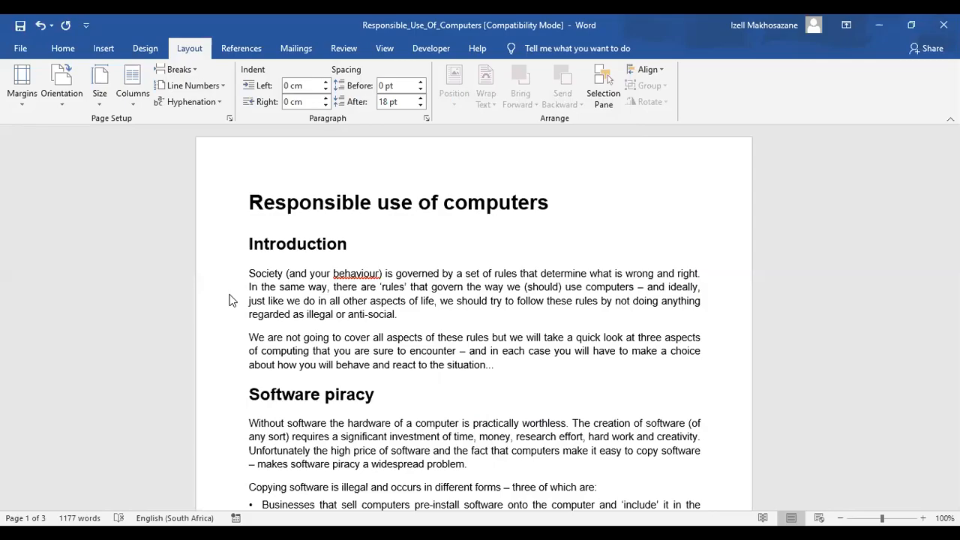
Step: Insert a page break before the "Computer viruses" heading so it starts on a new page
key(alt+Tab)
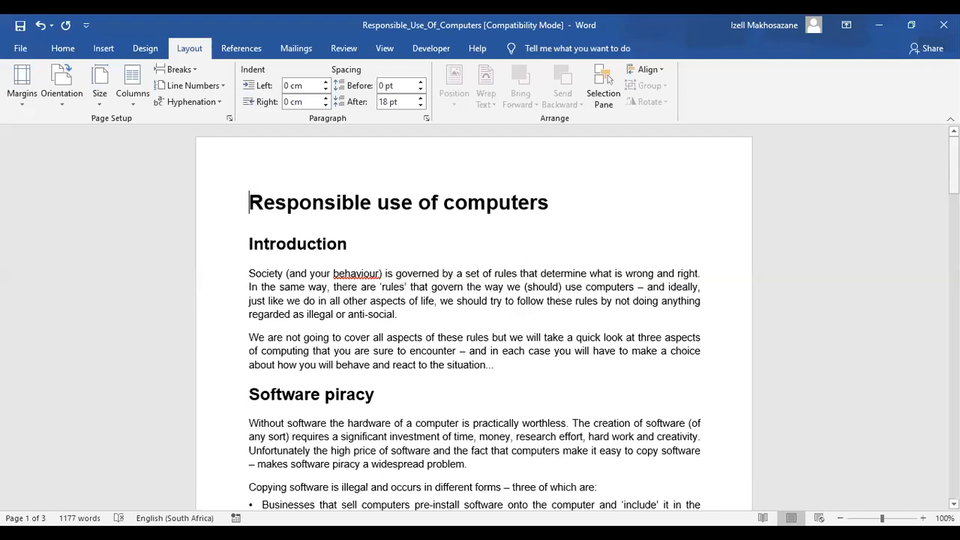
key(Page_Down)
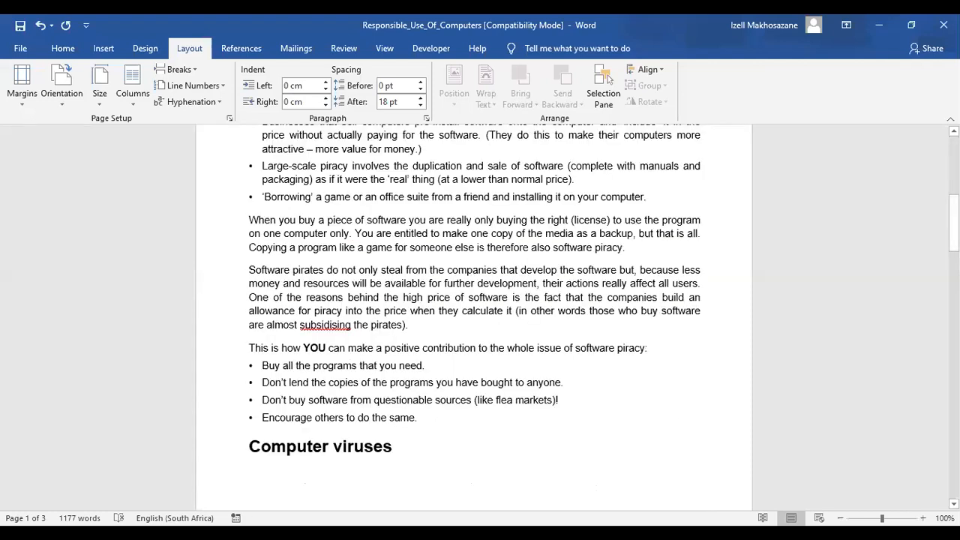
scroll(336, 222, down, 5)
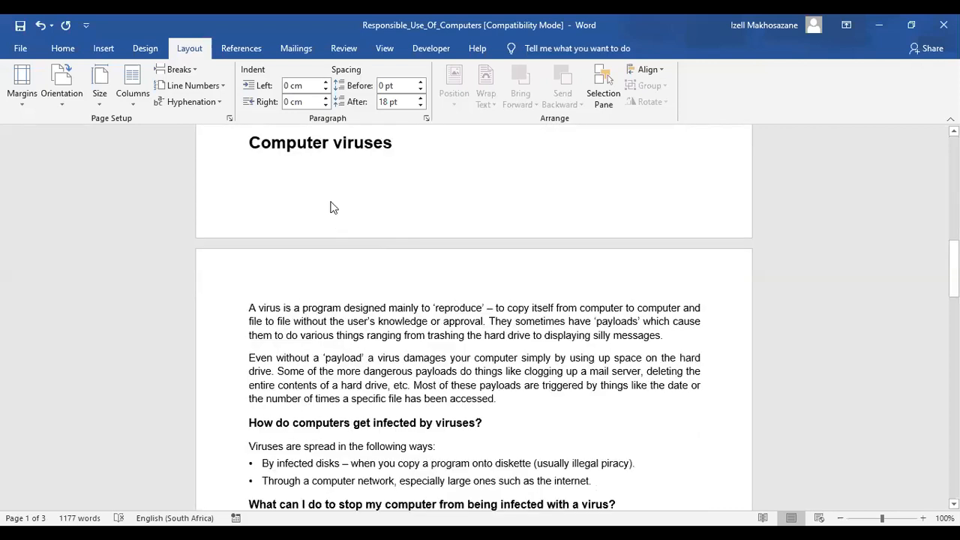
click(250, 144)
key(ctrl+Return)
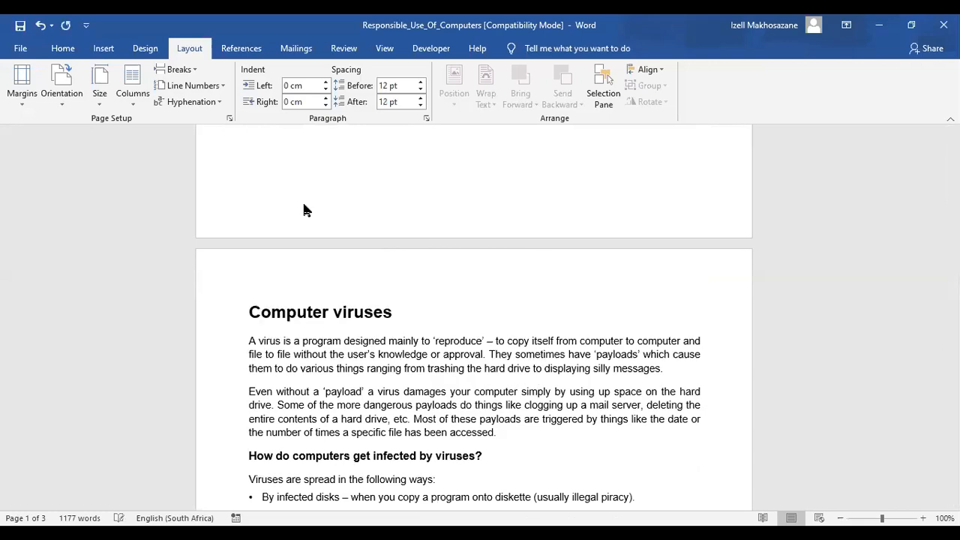
Step: Insert the current date and time in the first page's footer, using the "28 Jul 2020 01:44:59 PM" format without automatic updating
click(302, 205)
double_click(302, 205)
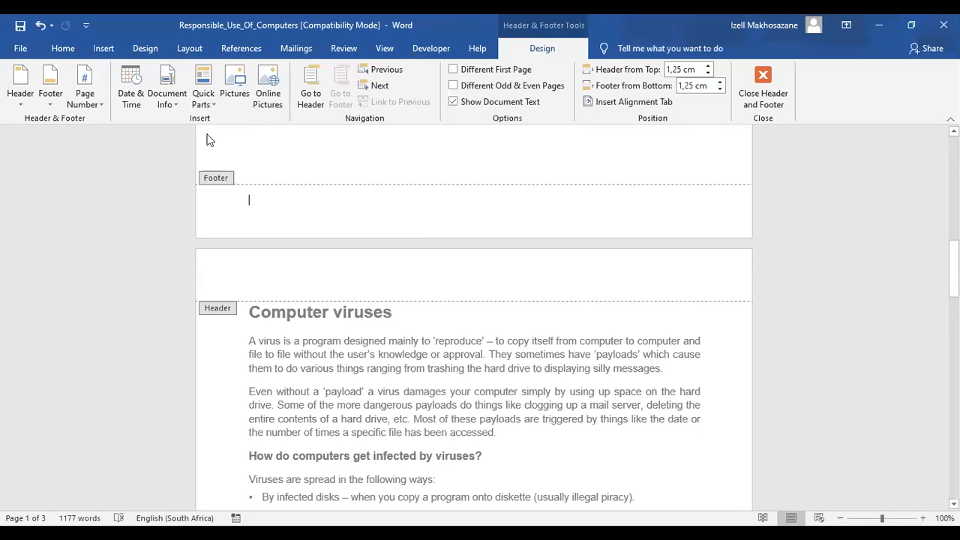
click(137, 104)
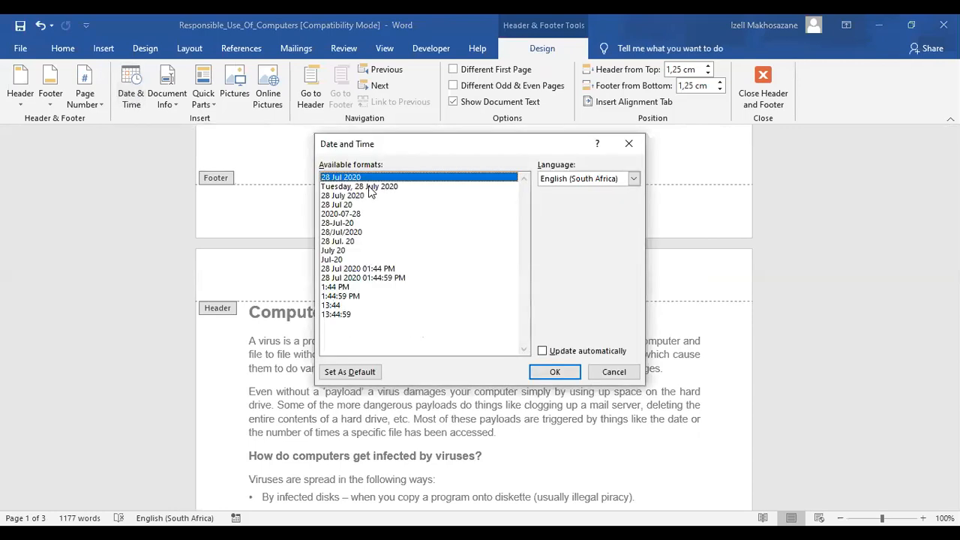
click(368, 186)
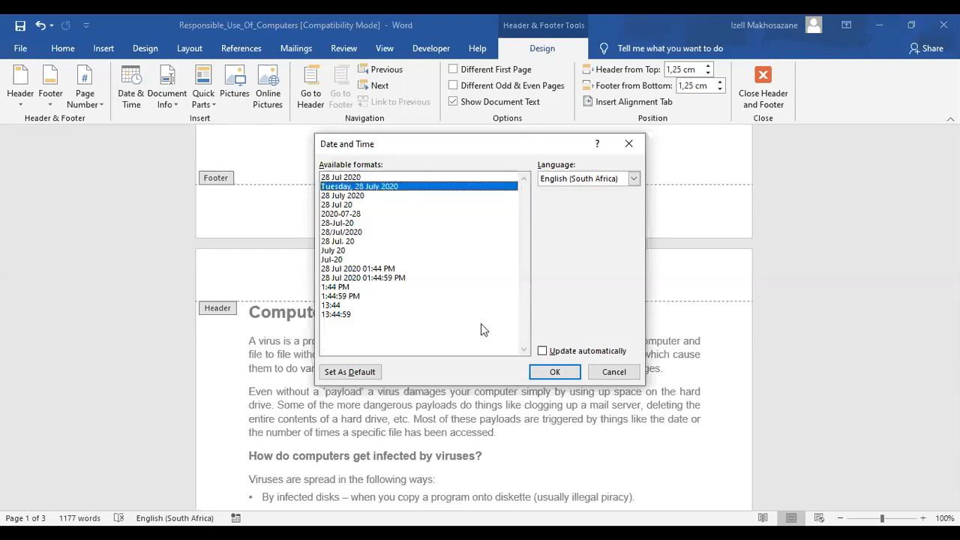
click(382, 278)
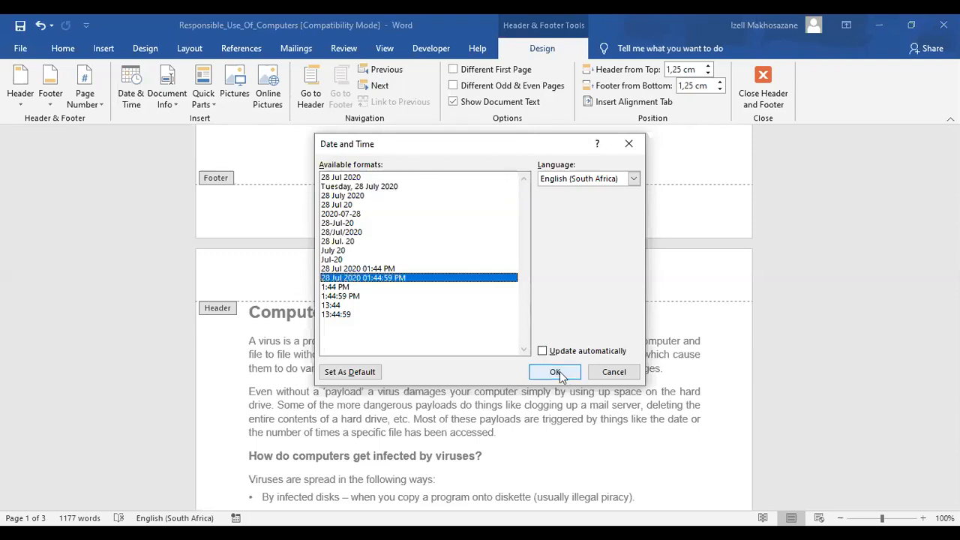
click(556, 372)
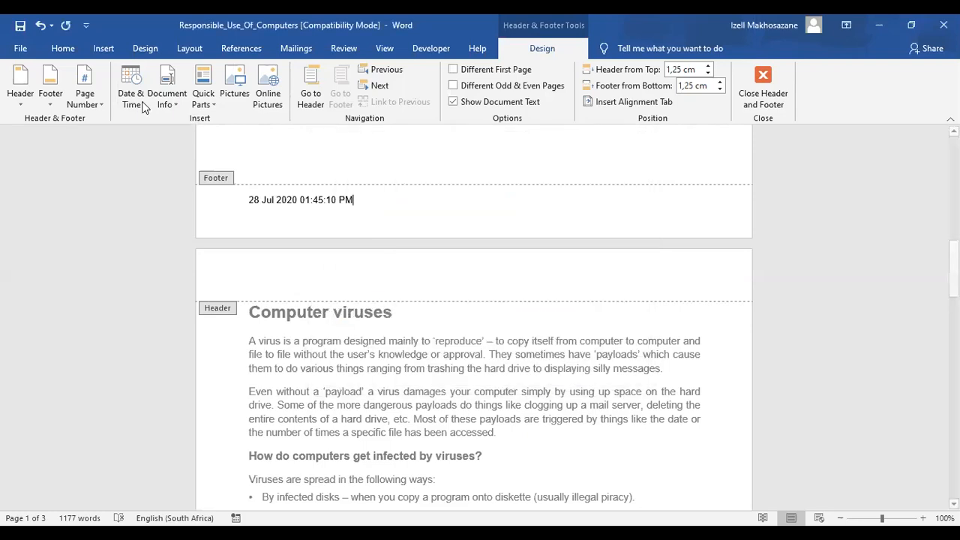
Step: Add a second, automatically updating date and time with seconds after the first one in the footer, and close footer editing
click(138, 100)
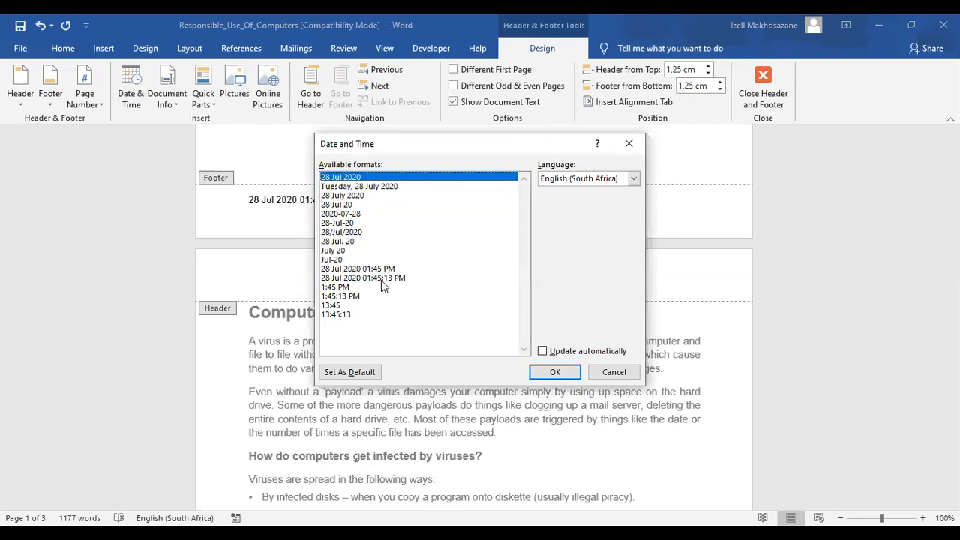
click(381, 279)
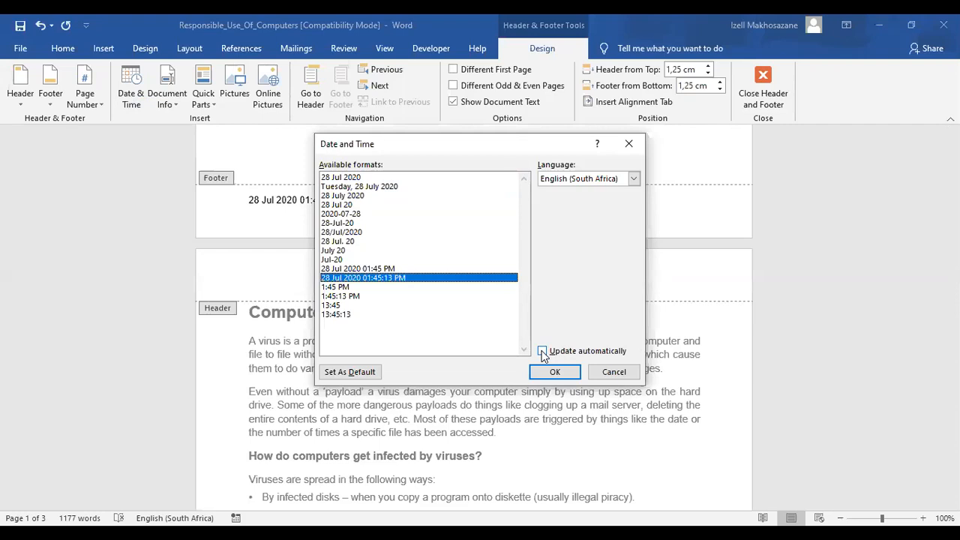
click(543, 351)
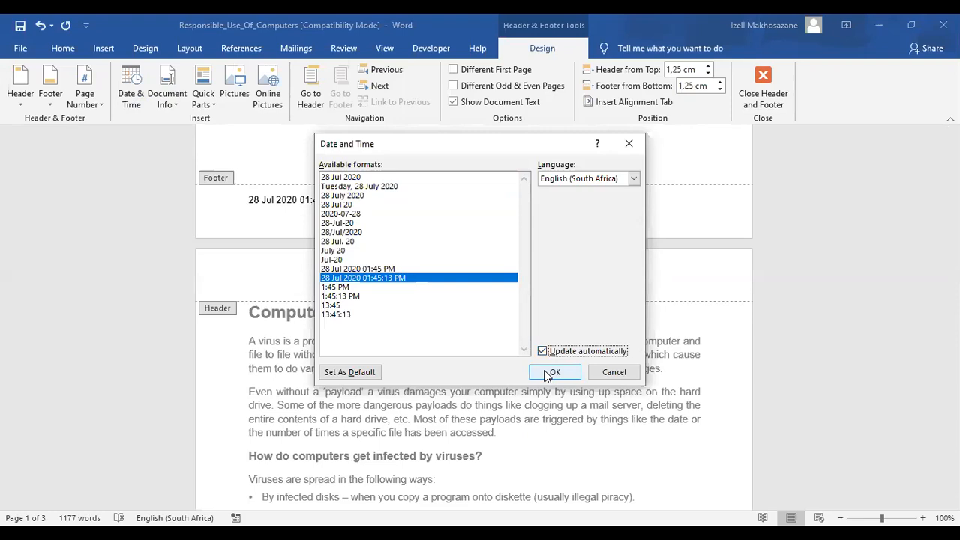
key(Return)
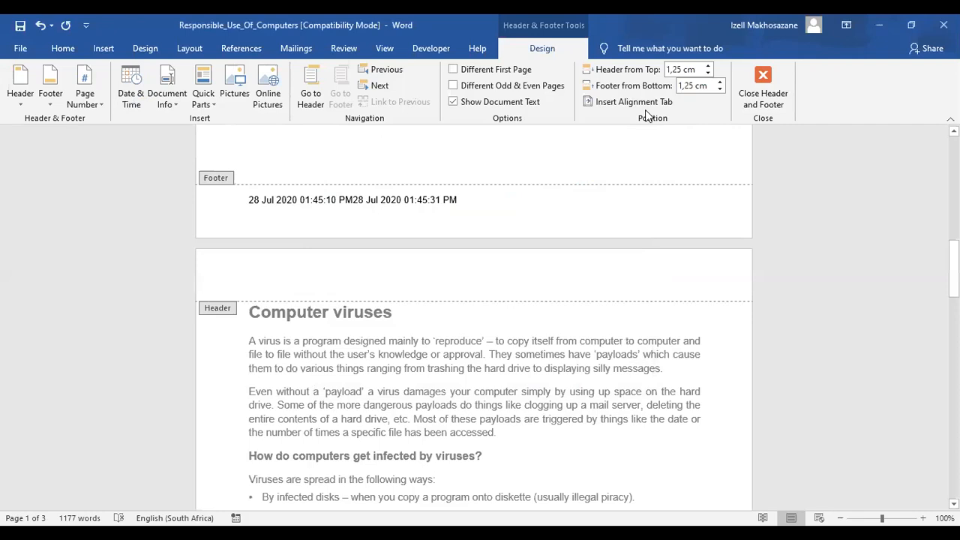
key(Escape)
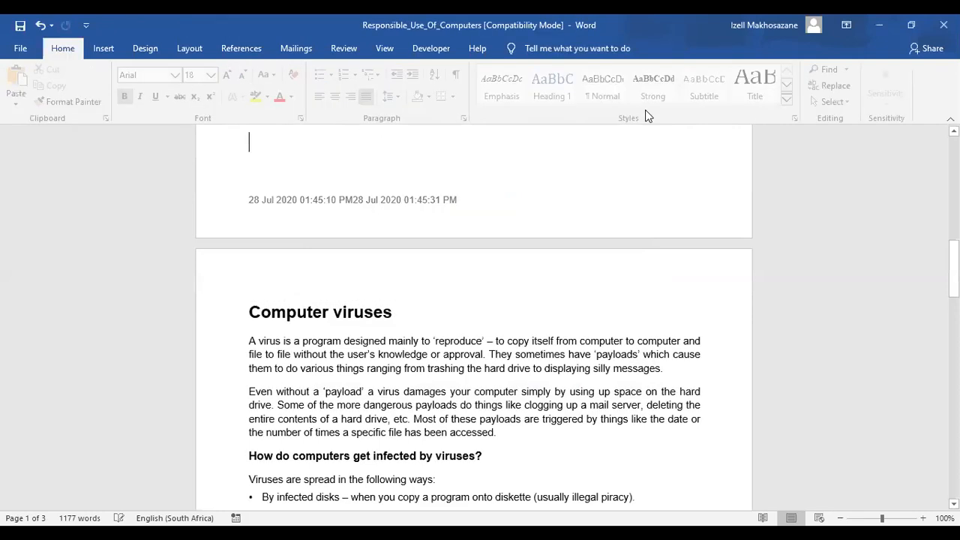